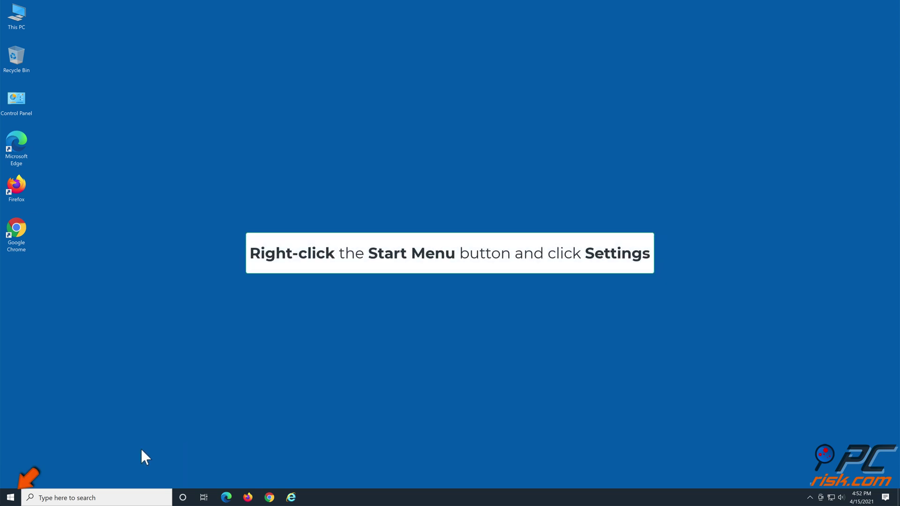
From the Start right-click menu, go to Settings > Update & Security > Troubleshoot > Additional troubleshooters.
right_click(18, 497)
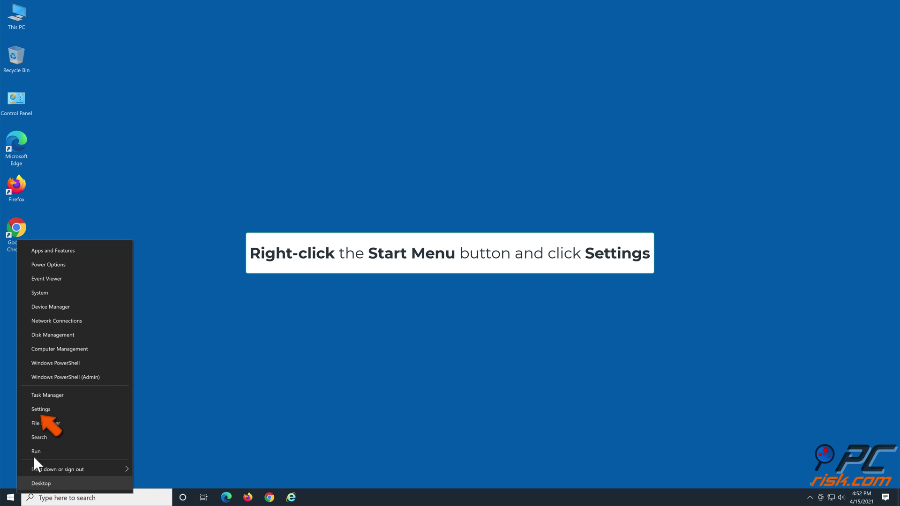
click(49, 411)
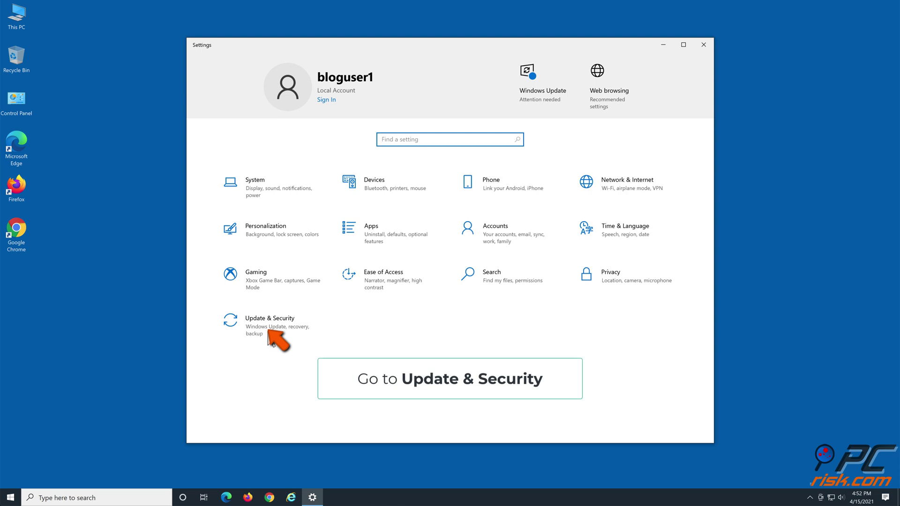
click(269, 332)
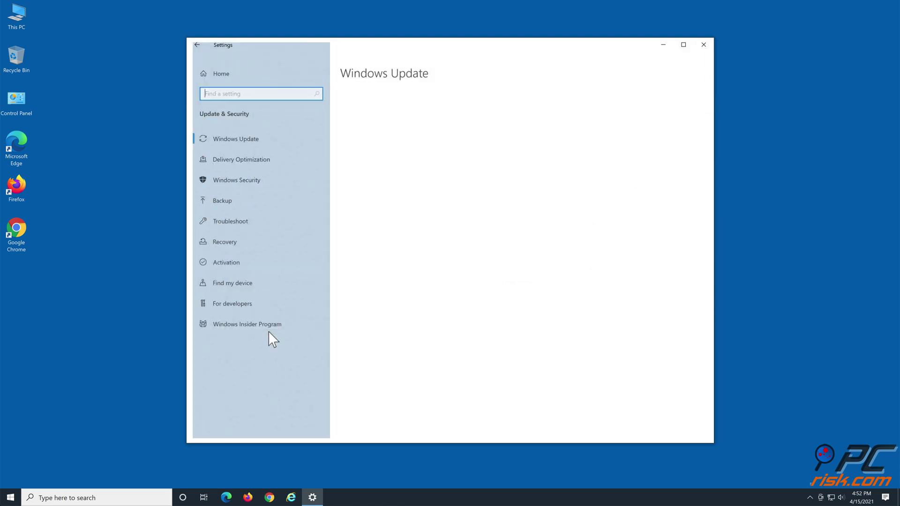
click(269, 332)
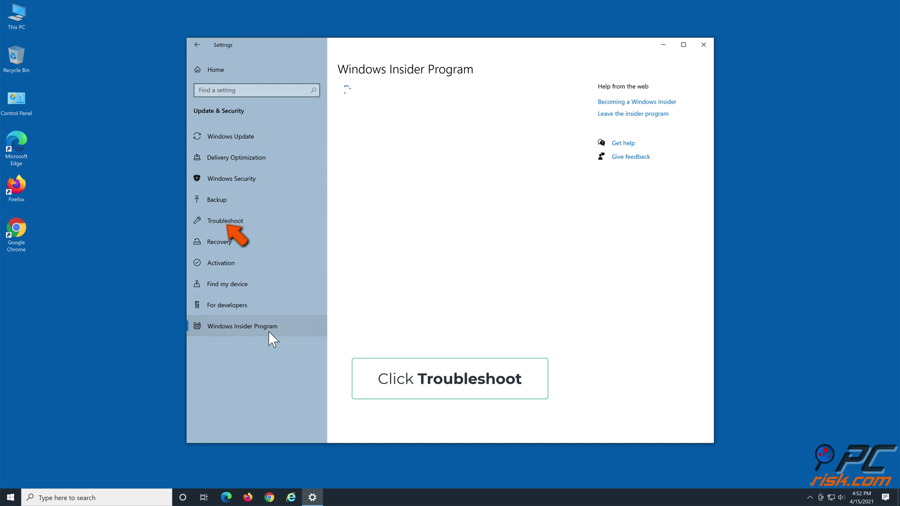
click(251, 222)
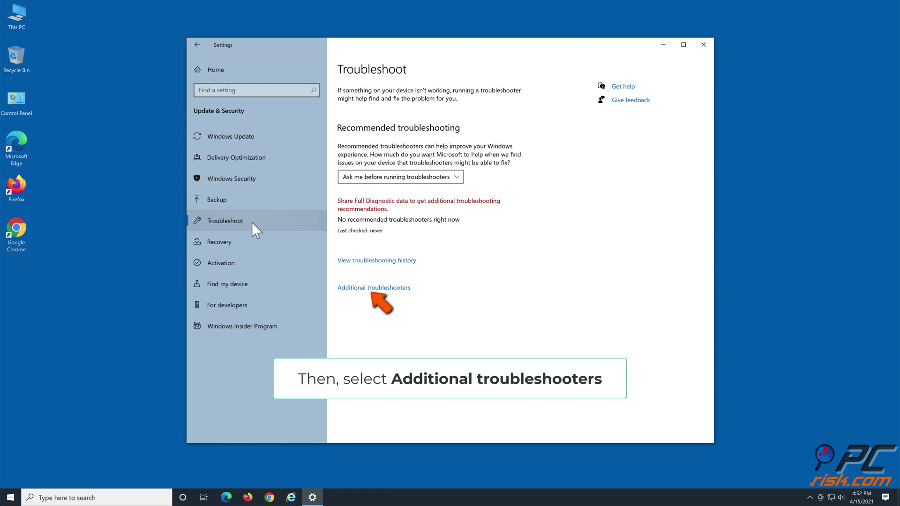
click(378, 289)
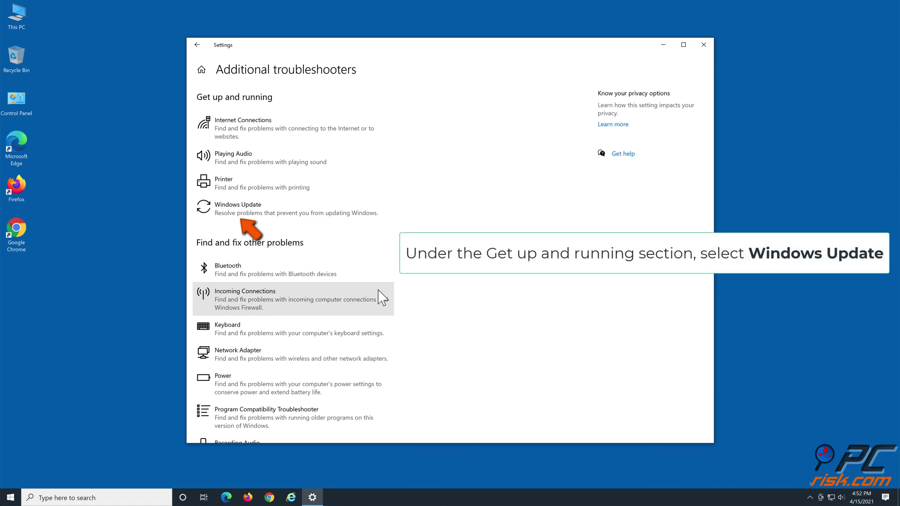
Run the Windows Update troubleshooter, dismiss its no-problem-found result, and close Settings.
click(270, 214)
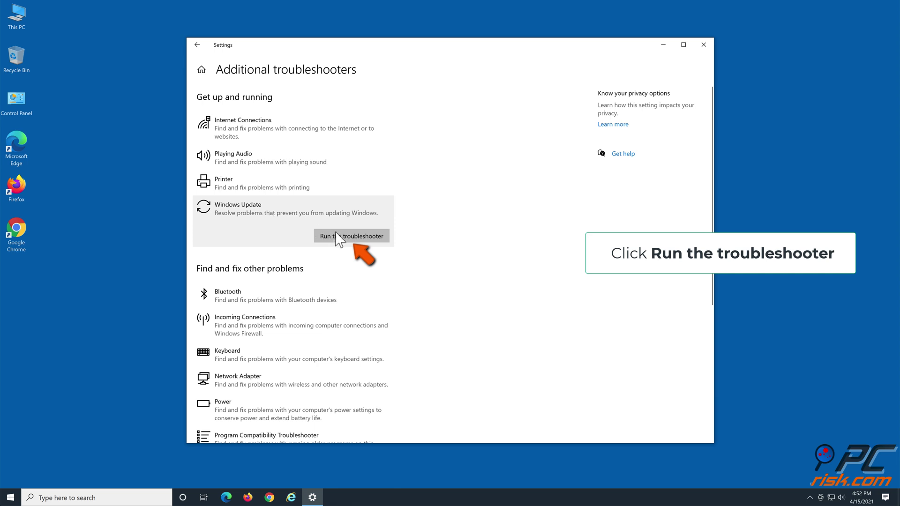
click(350, 238)
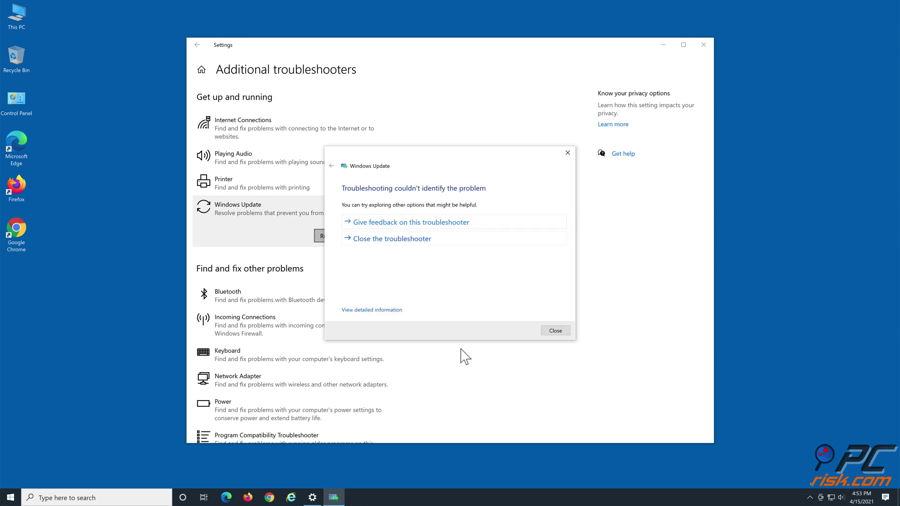
click(556, 332)
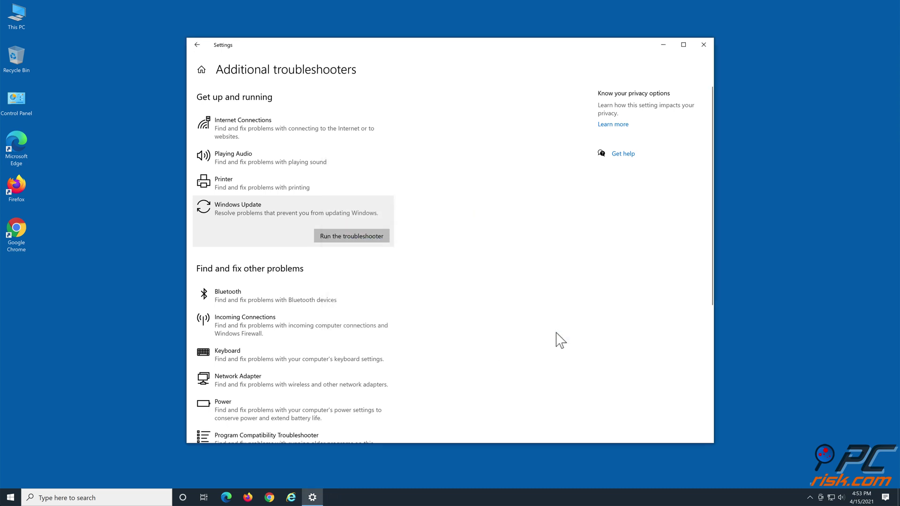
click(702, 46)
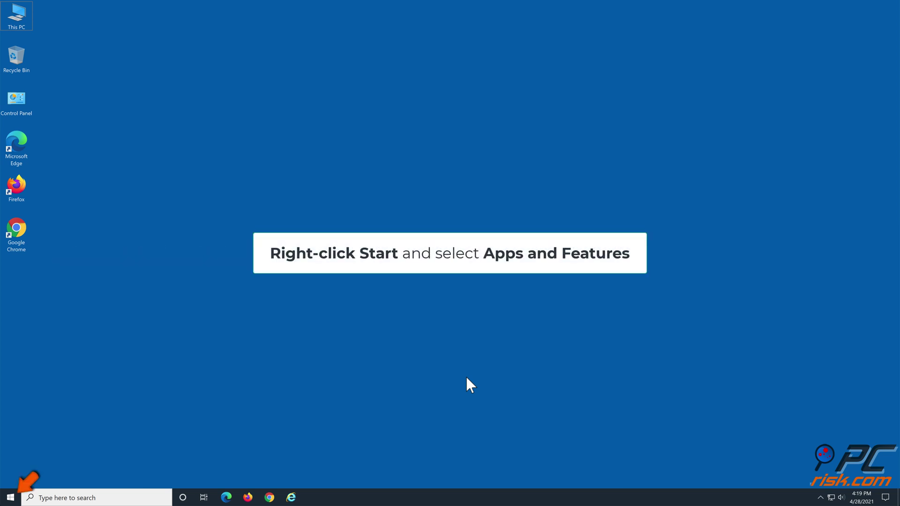
Open Turn Windows features on or off via Apps and Features and Programs and Features.
right_click(15, 497)
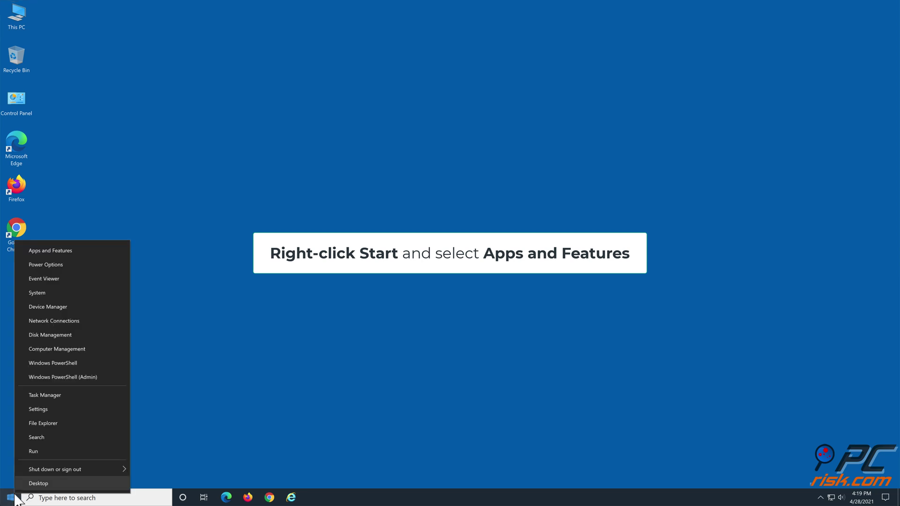
click(77, 252)
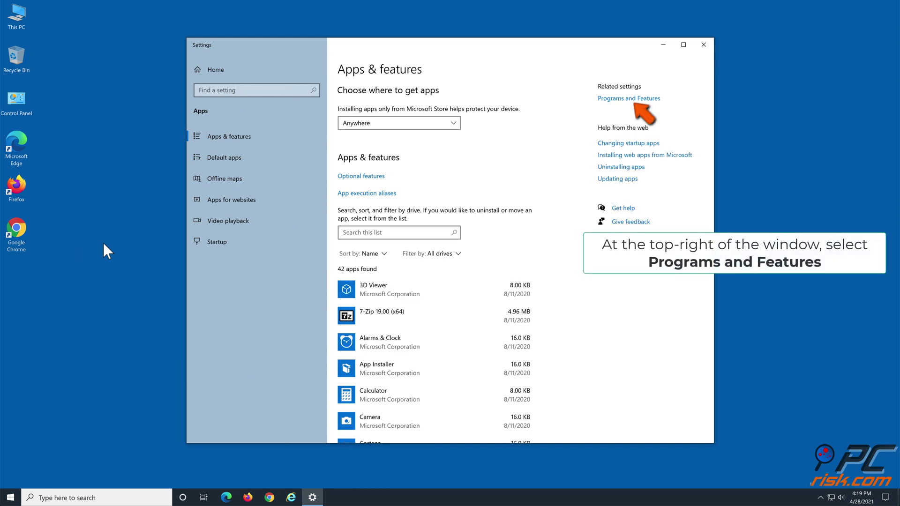
click(631, 100)
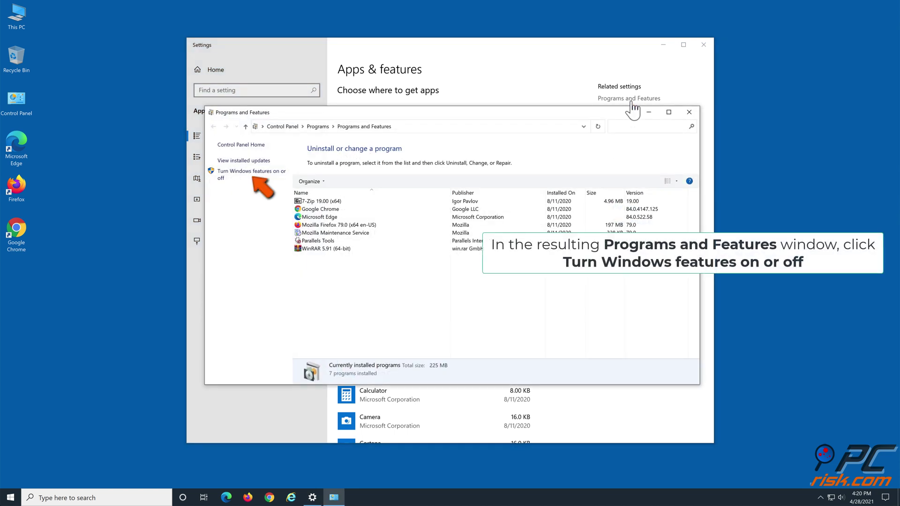
click(251, 172)
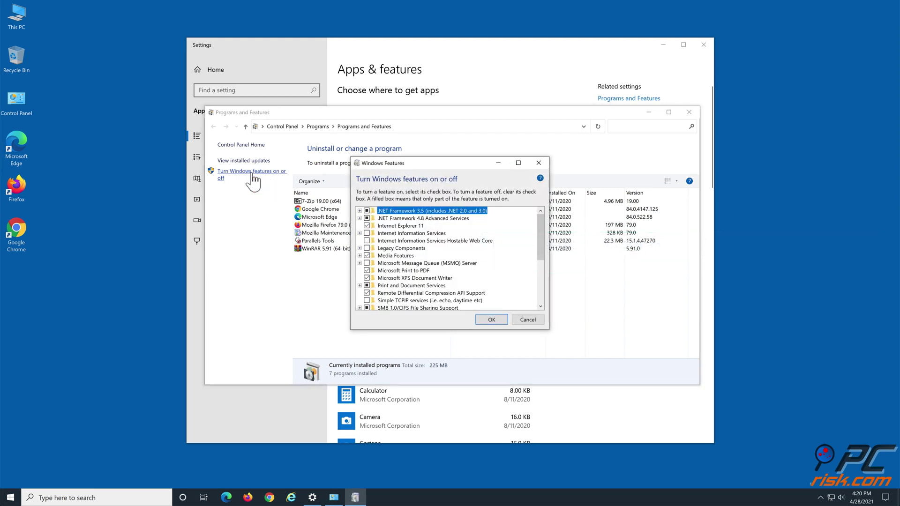
Uncheck .NET Framework 3.5 and .NET Framework 4.8 Advanced Services, apply, and restart now.
click(367, 211)
click(367, 218)
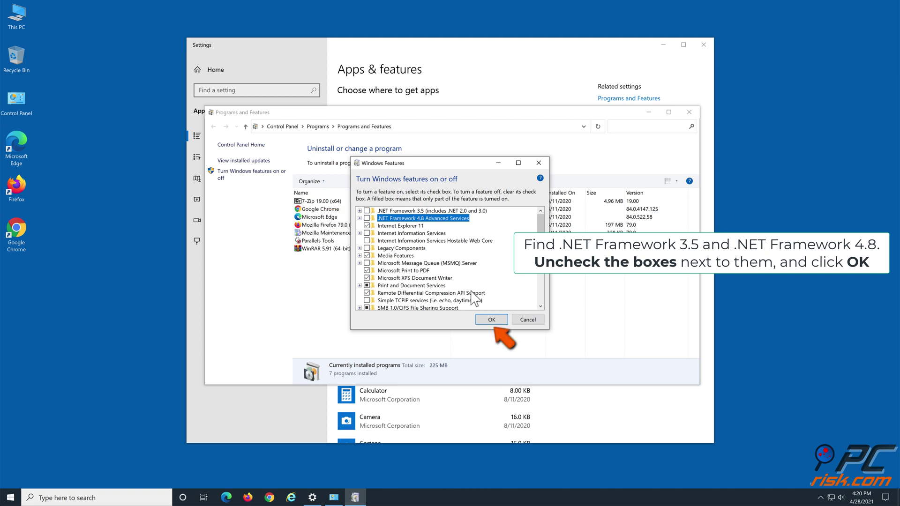
click(492, 320)
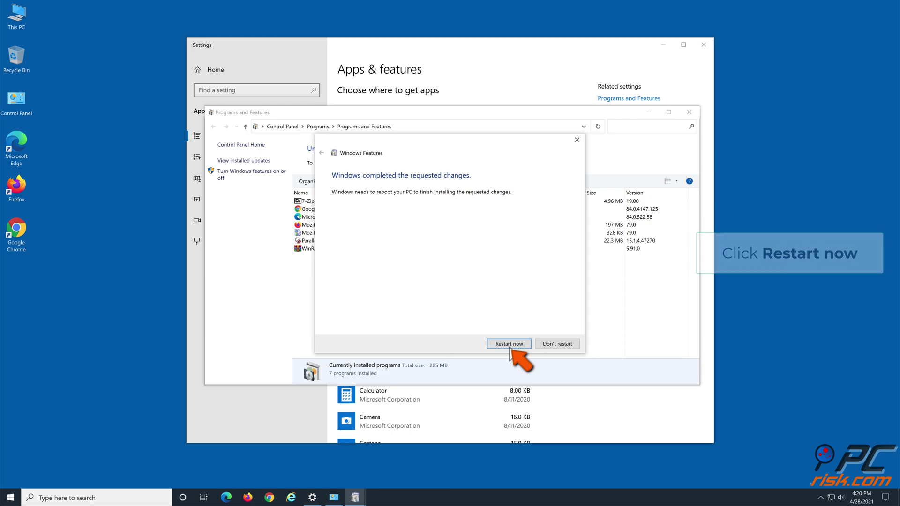
click(509, 345)
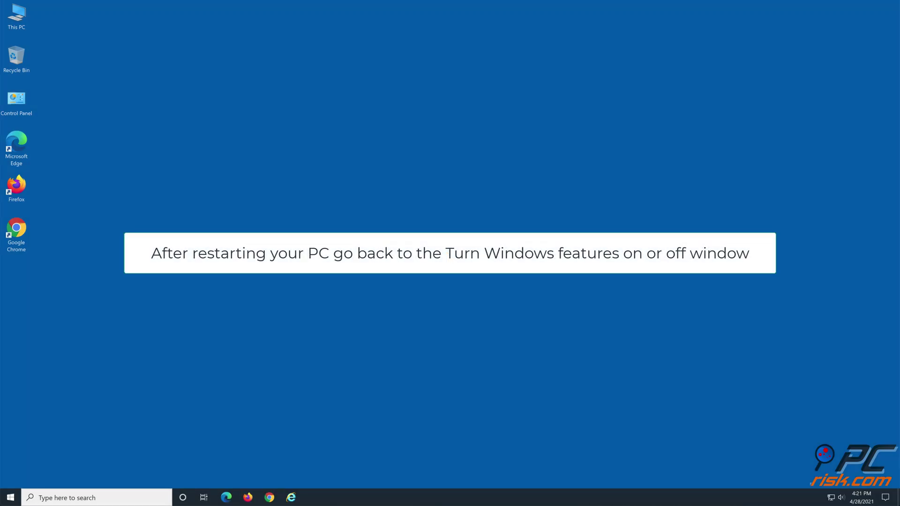
Reopen the Windows Features list through Apps and Features and Programs and Features.
right_click(13, 496)
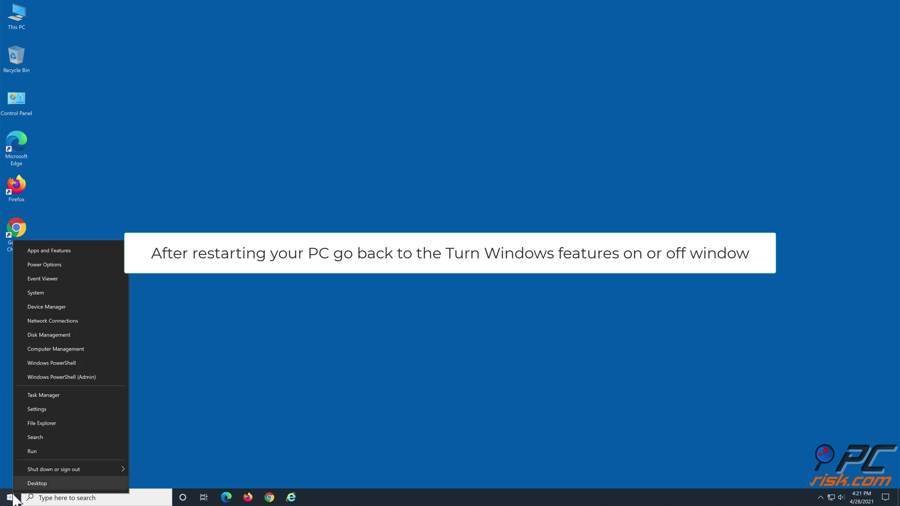
click(85, 251)
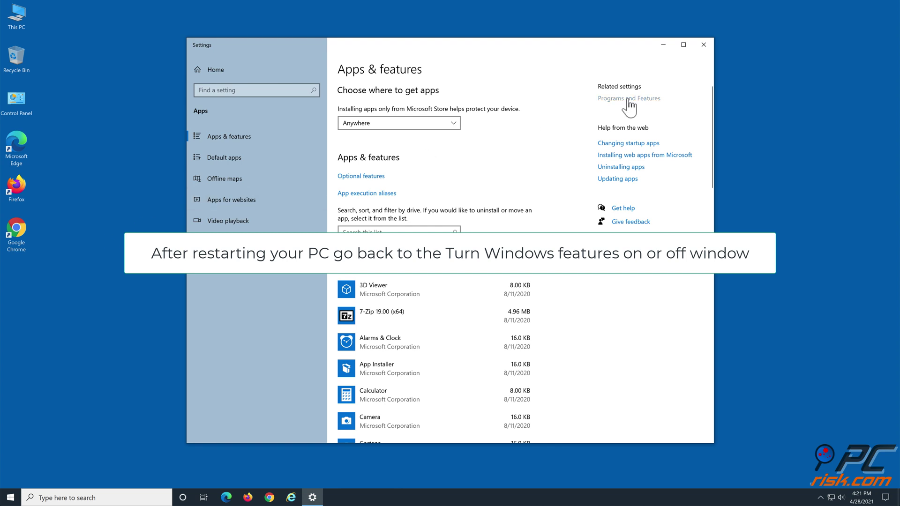
click(629, 100)
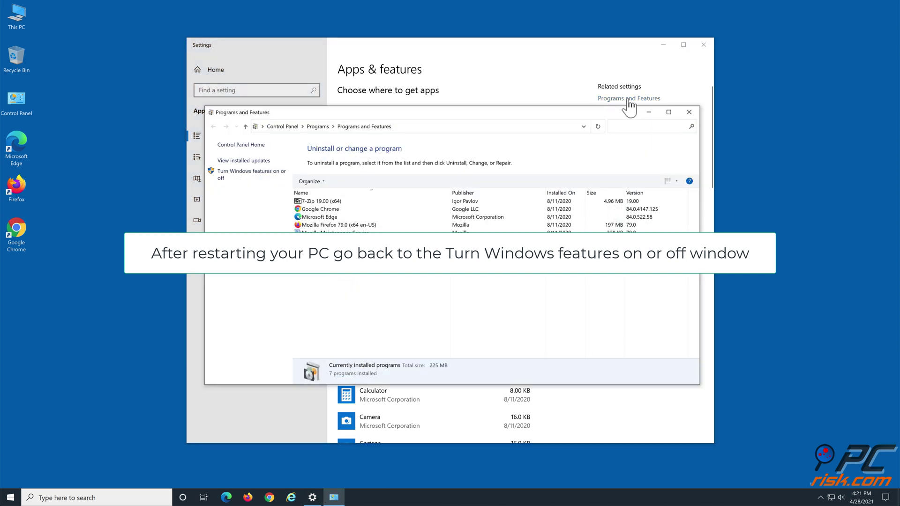
click(253, 175)
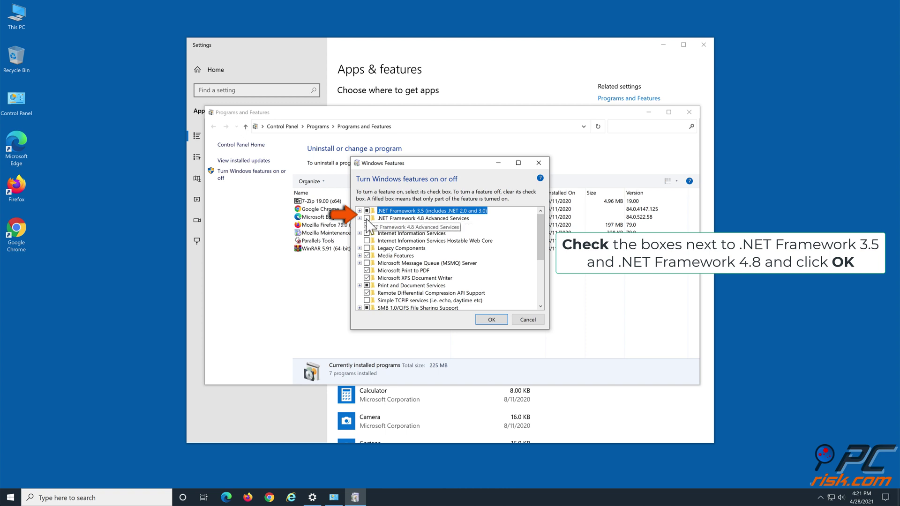
Re-enable .NET Framework 4.8 Advanced Services, let Windows Update fetch files, and close Programs and Features.
click(366, 219)
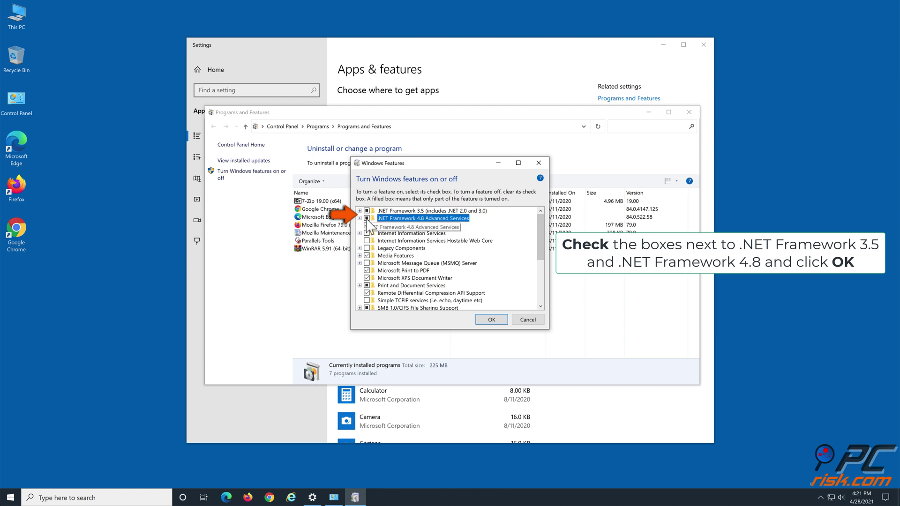
click(491, 319)
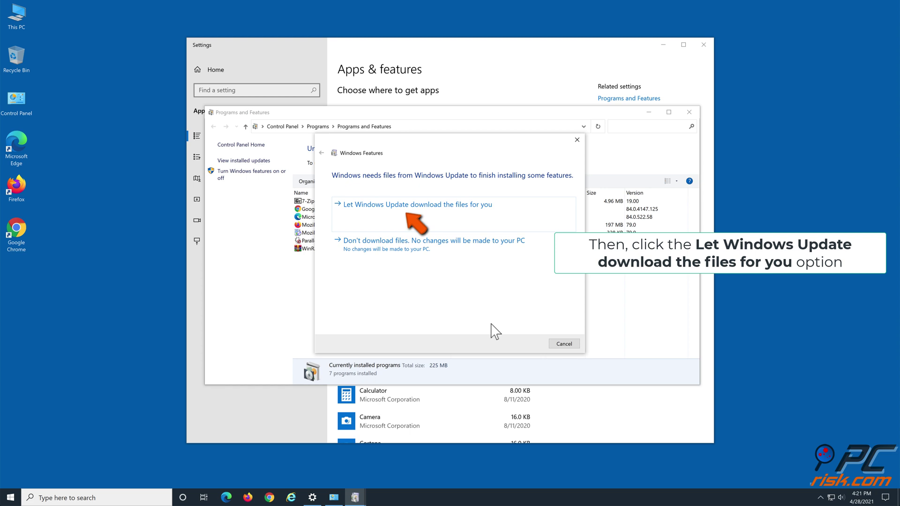
click(434, 205)
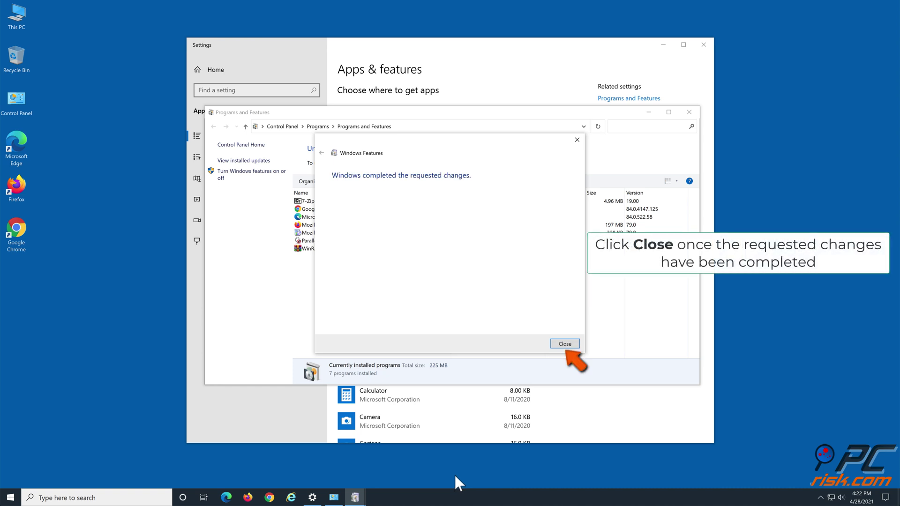
click(564, 344)
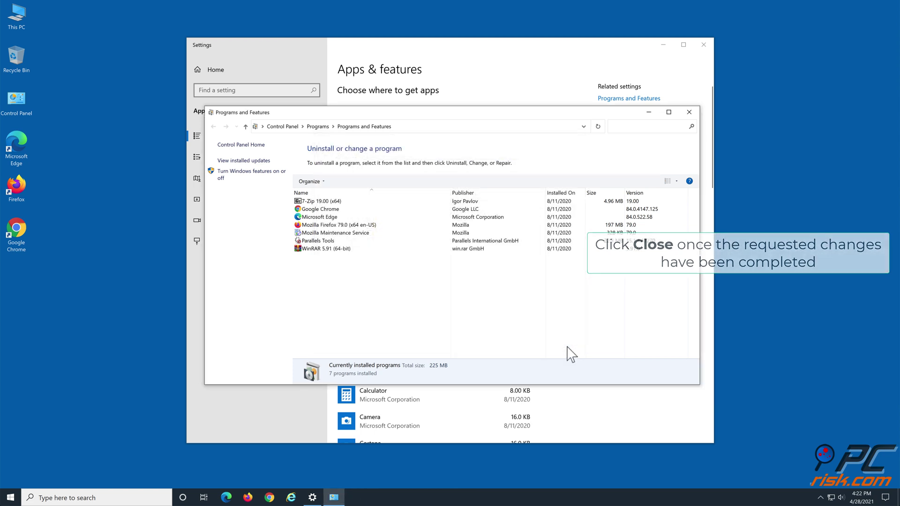
click(689, 113)
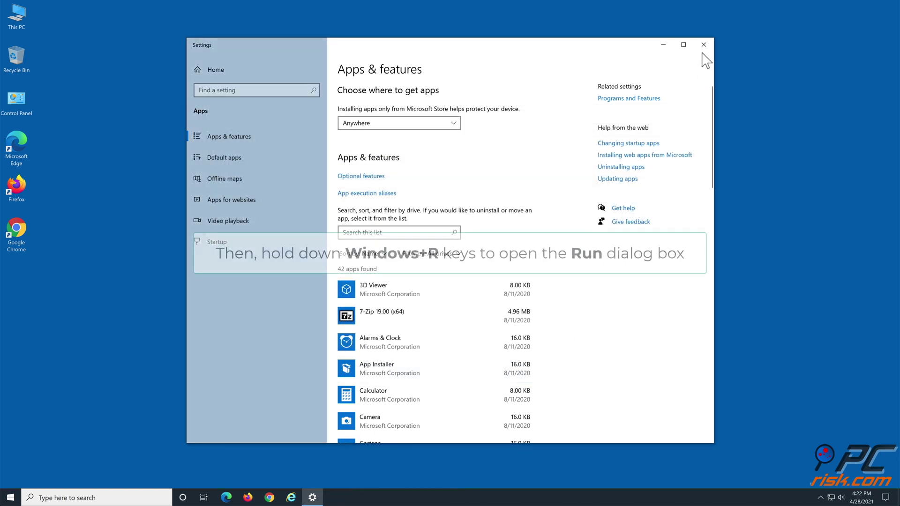
Close Settings and launch an administrator Command Prompt from the Run box.
click(703, 45)
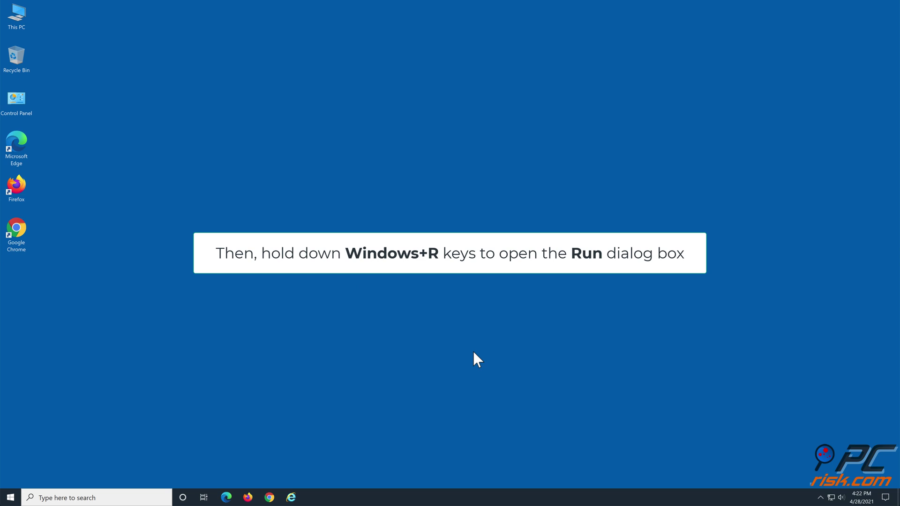
key(super+r)
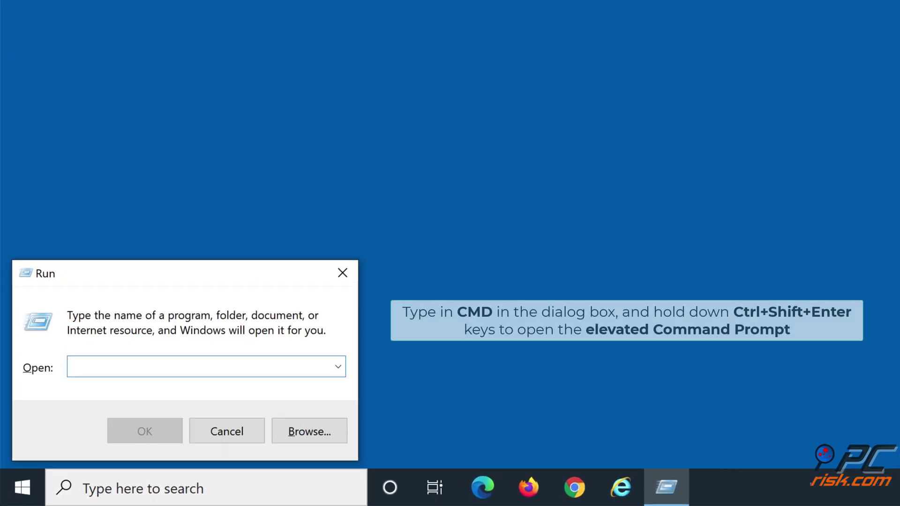
text(cmd)
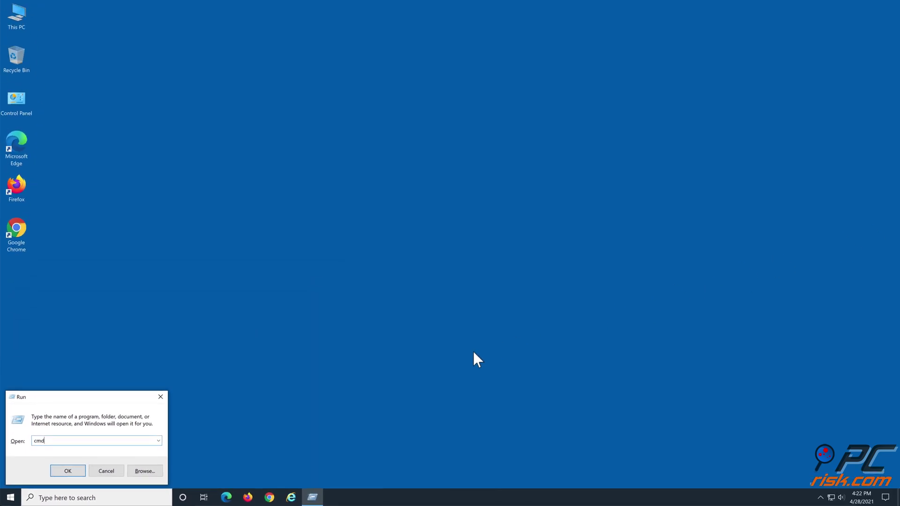
key(ctrl+shift+Return)
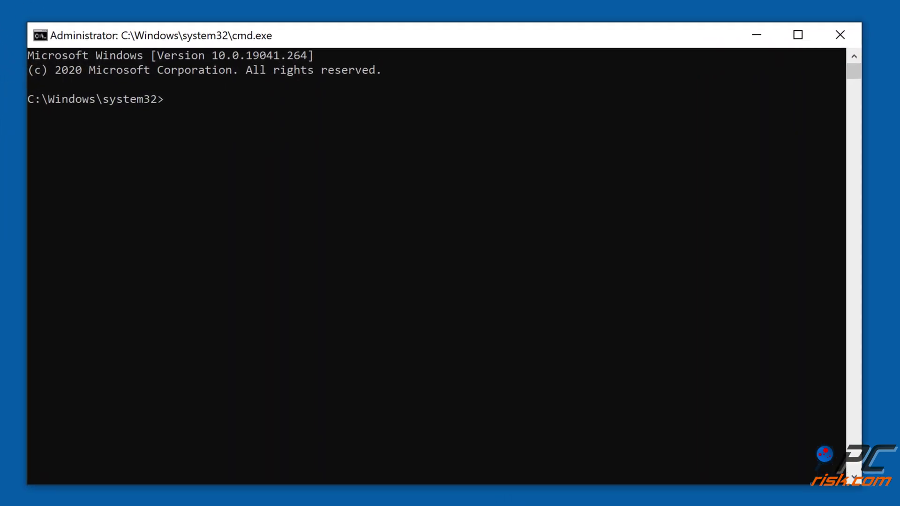
Run DISM /Online /Enable-Feature /FeatureName:NetFx3 /All, then close the console.
text(DISM /Online /Enable-Feature /FeatureName:NetFx3 /All)
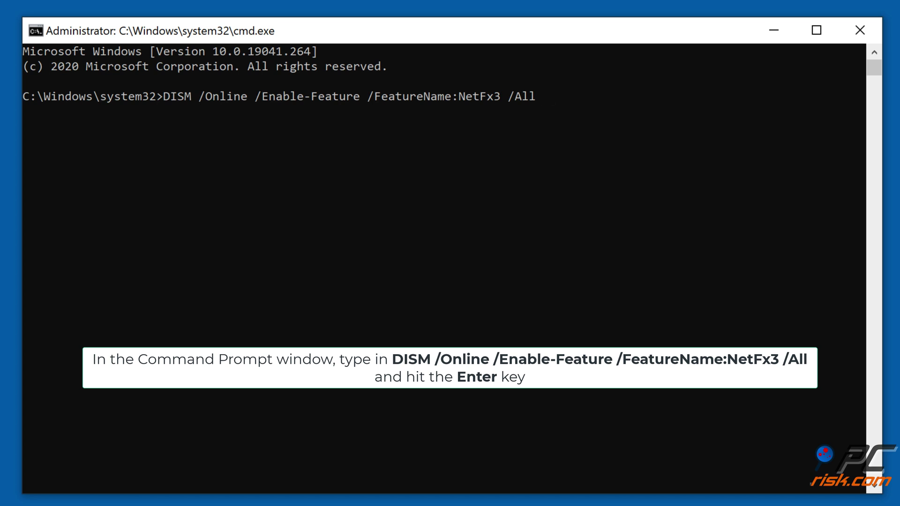
key(Return)
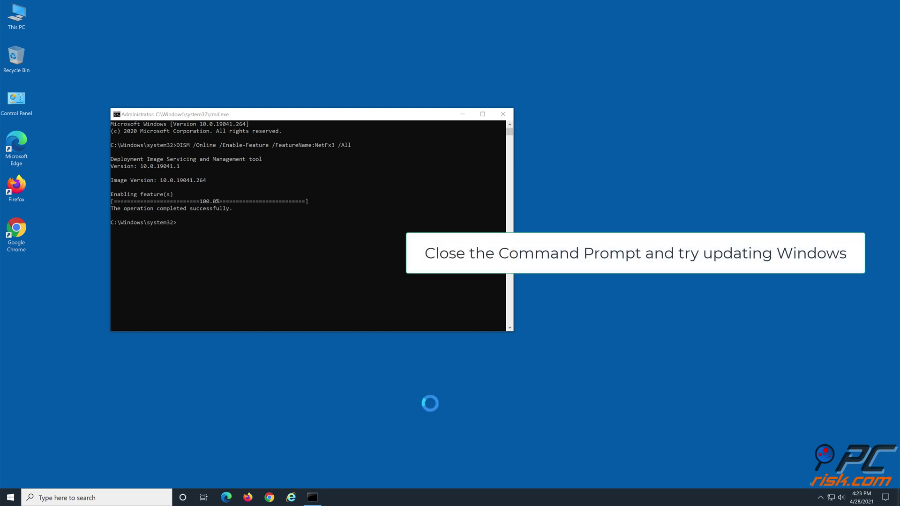
click(503, 114)
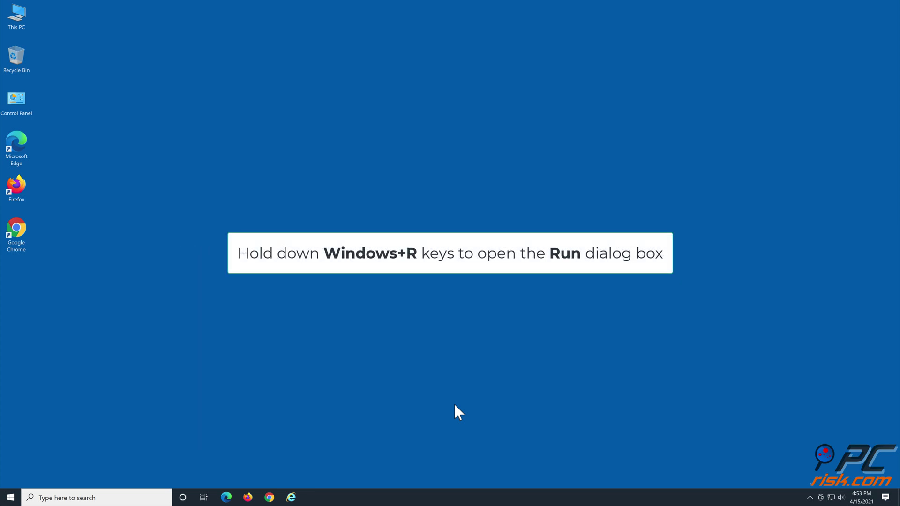
Run sfc /scannow in an elevated Command Prompt and close it once repairs finish.
key(super+r)
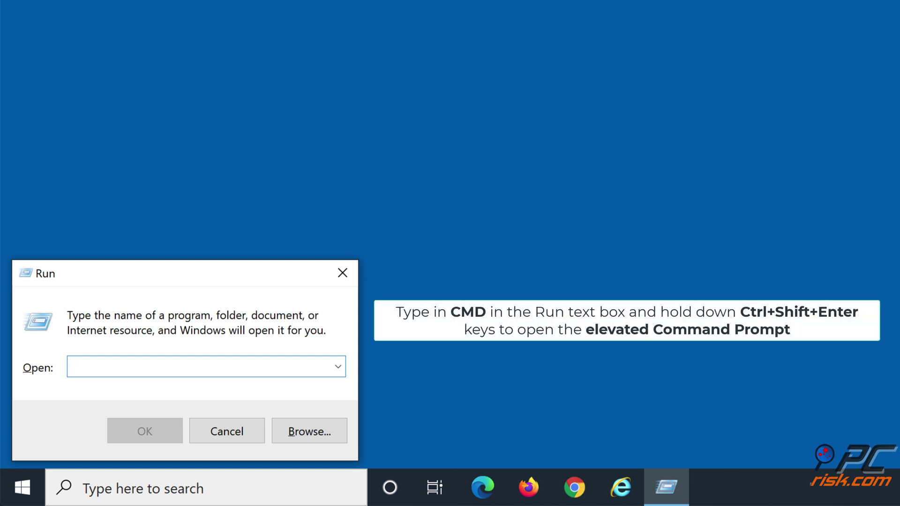
text(cmd)
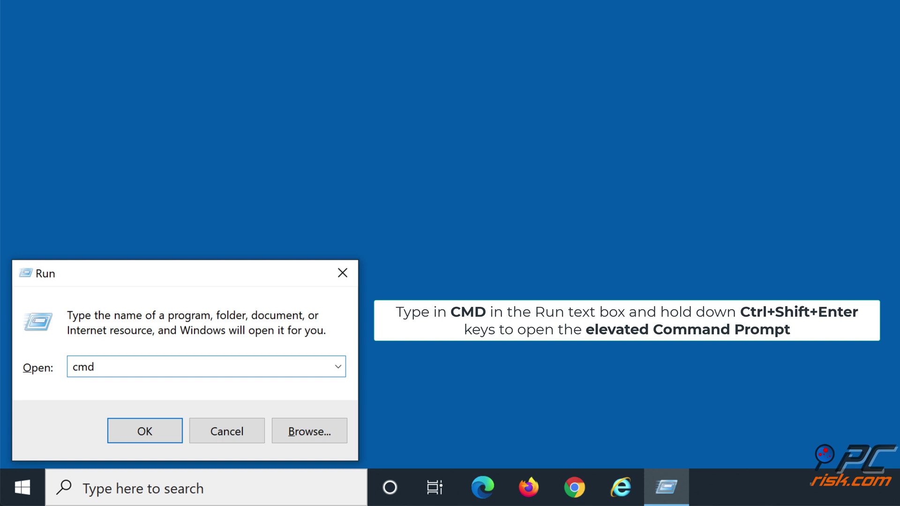
key(ctrl+shift+Return)
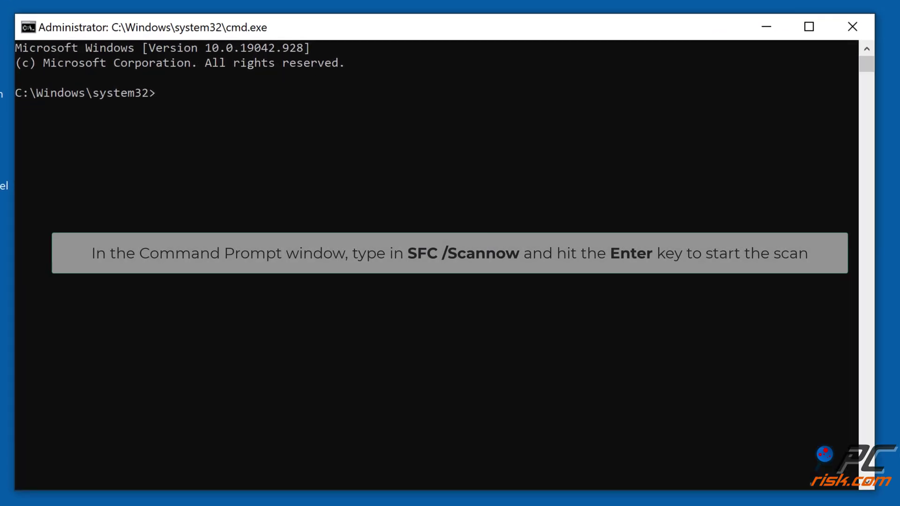
text(sfc)
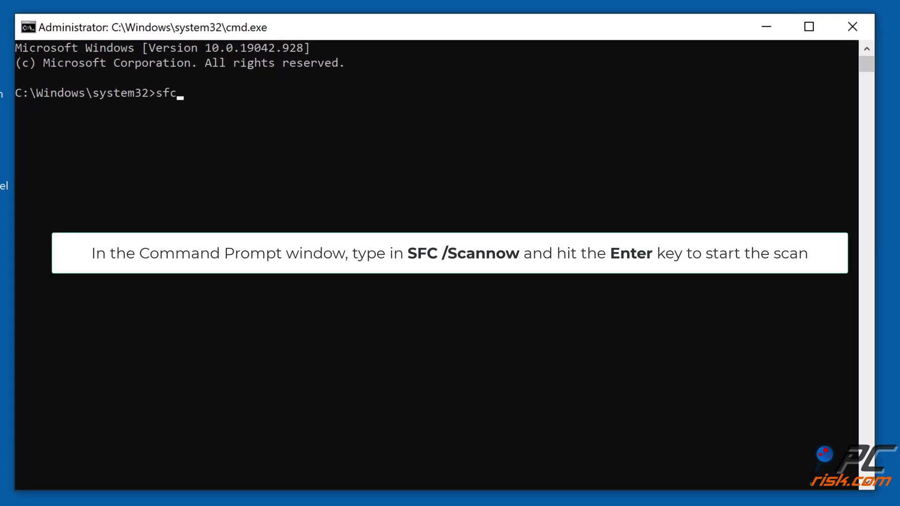
text( /scannow)
key(Return)
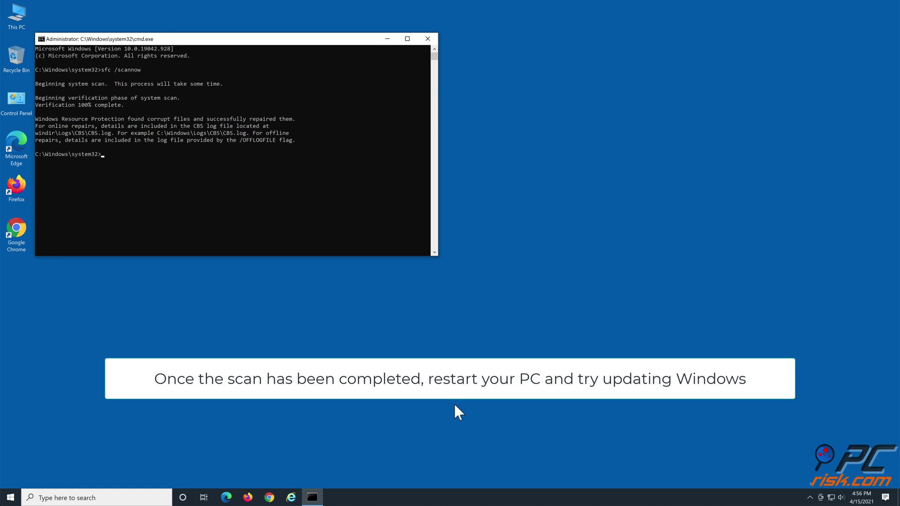
click(428, 39)
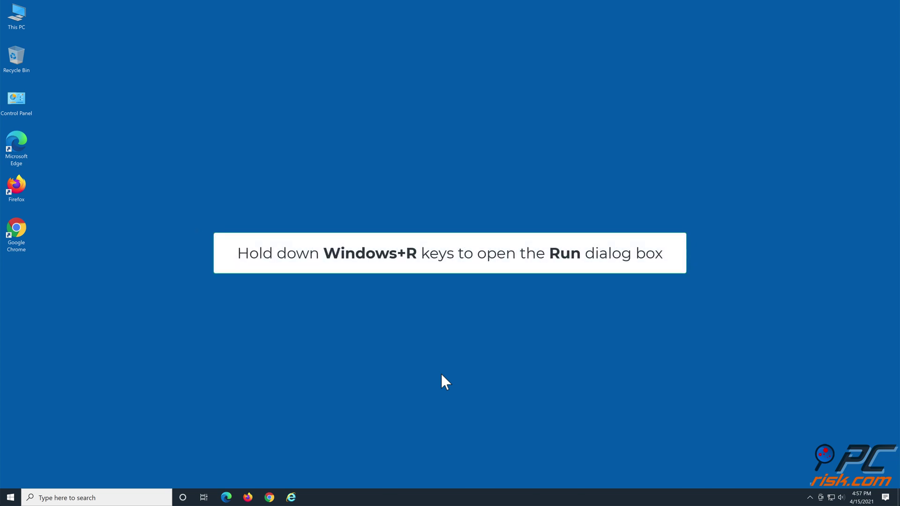
Launch cmd from the Run box with Ctrl+Shift+Enter for an elevated prompt.
key(super+r)
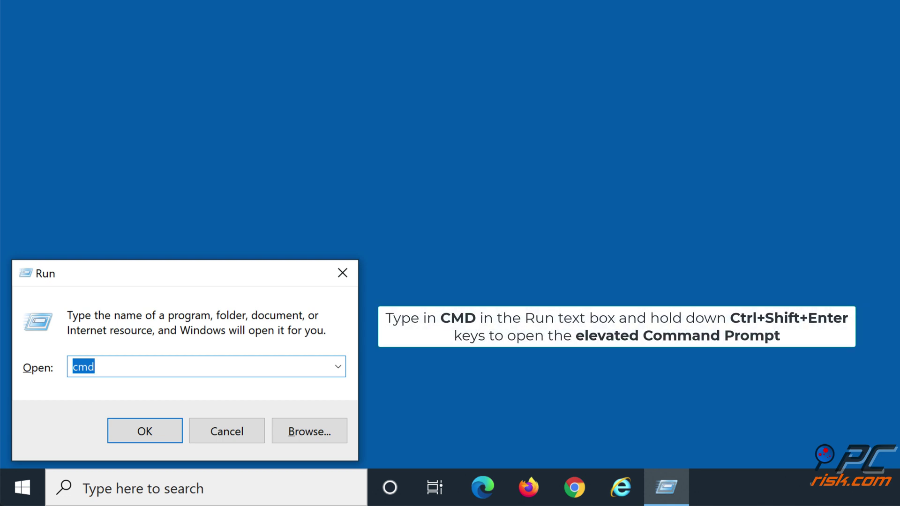
text(cmd)
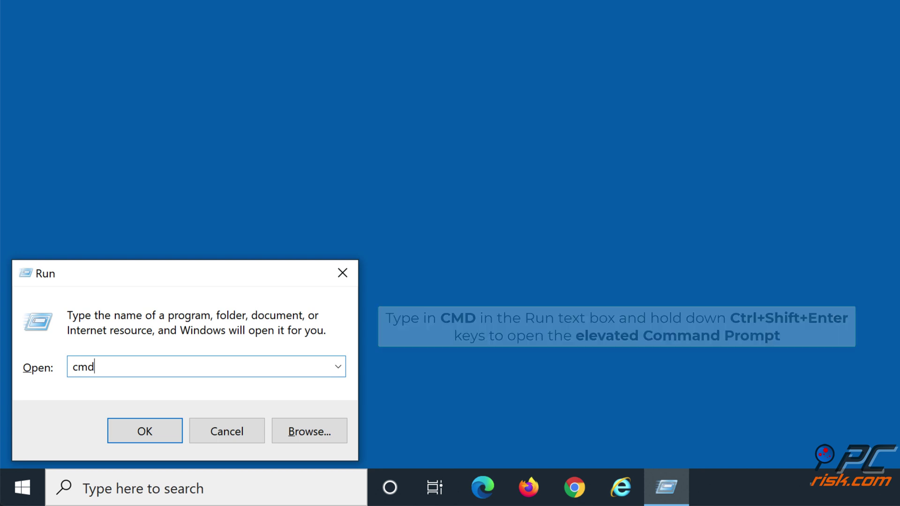
key(ctrl+shift+Return)
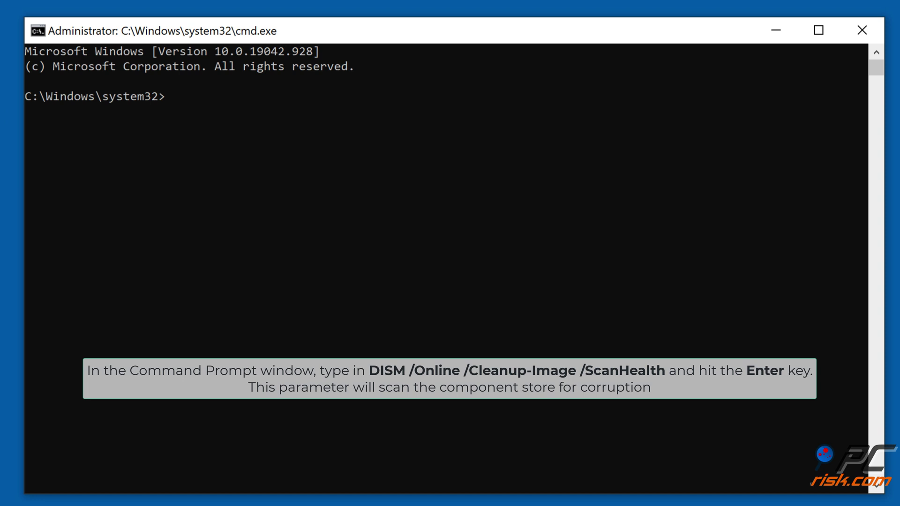
Run dism /online /cleanup-image /scanhealth, then /restorehealth, and close the console.
text(dism /online)
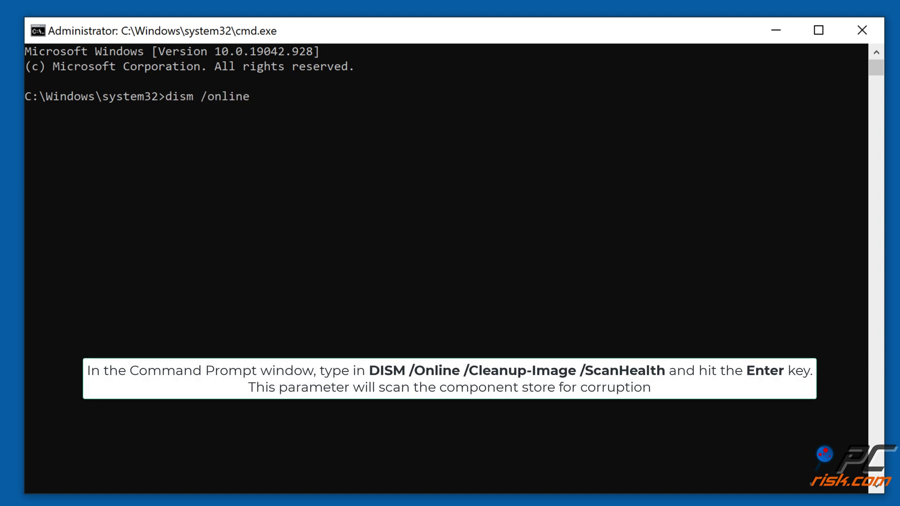
text( /cleanup-image /)
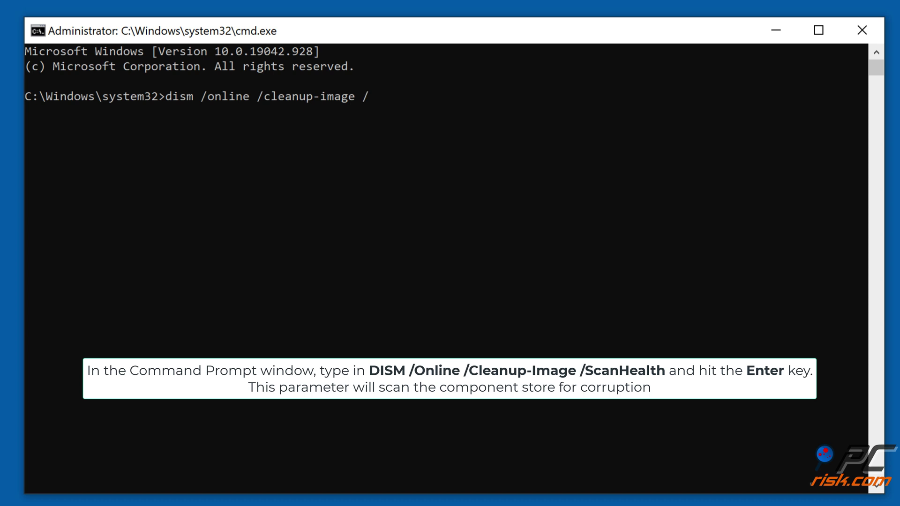
text(scanhealth)
key(Return)
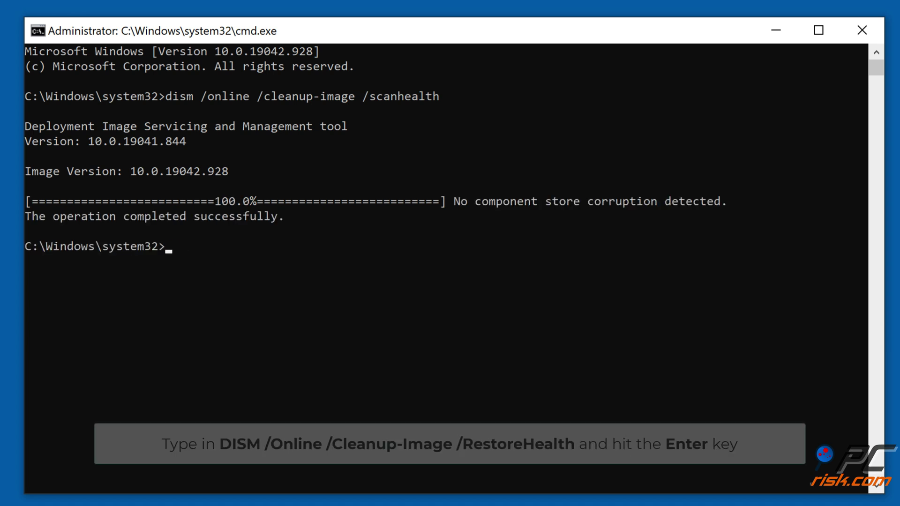
text(dism /online)
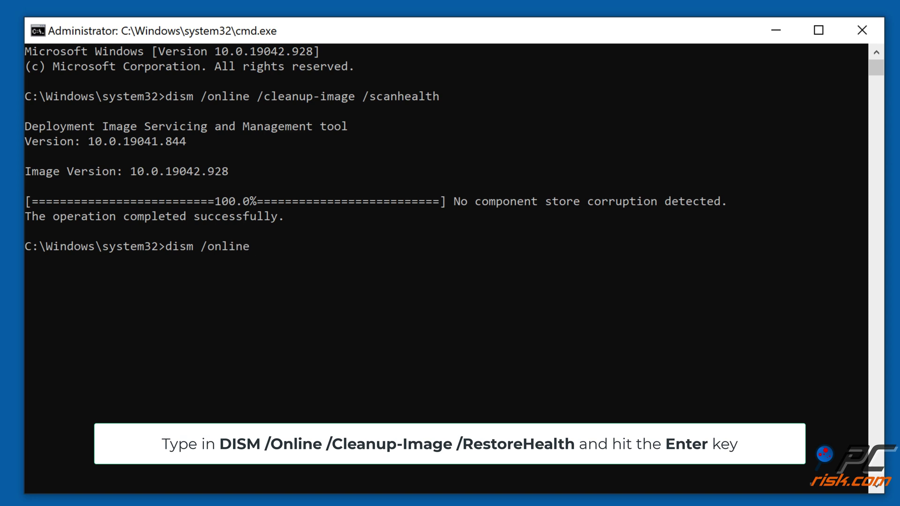
text( /cleanup-image /)
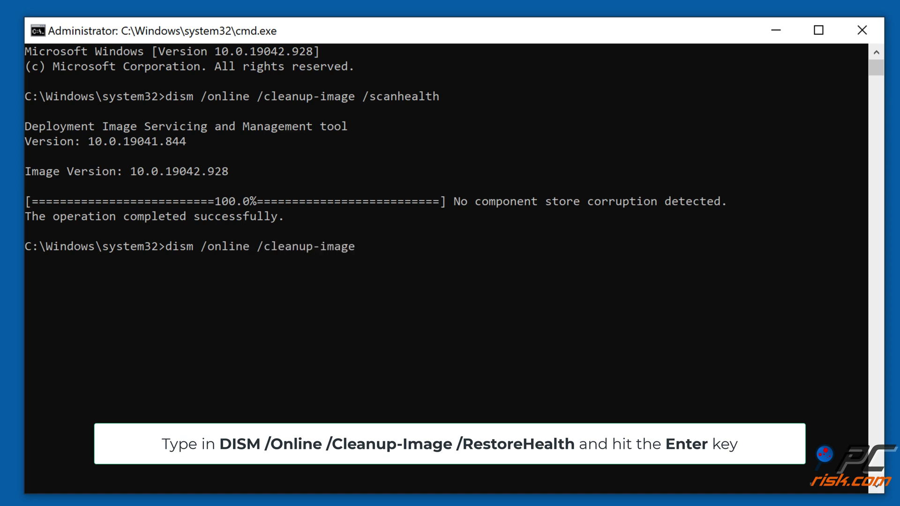
text(restorehealth)
key(Return)
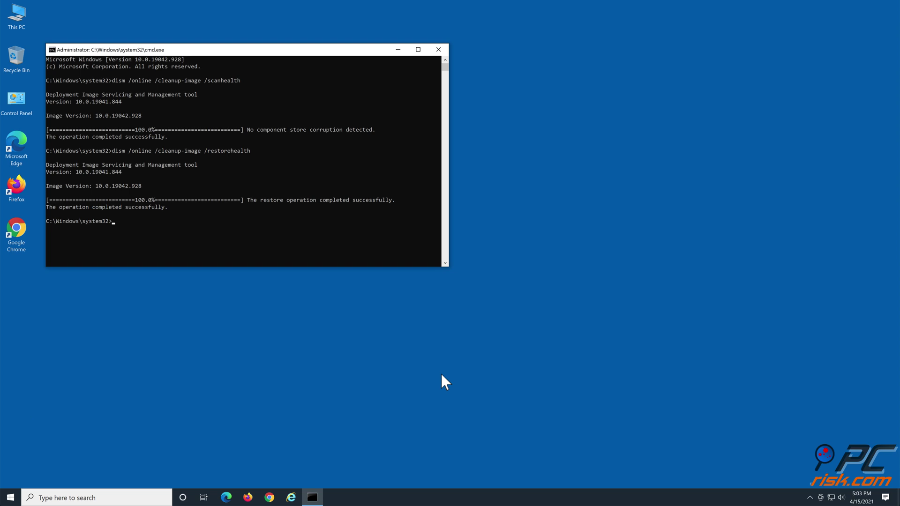
click(442, 51)
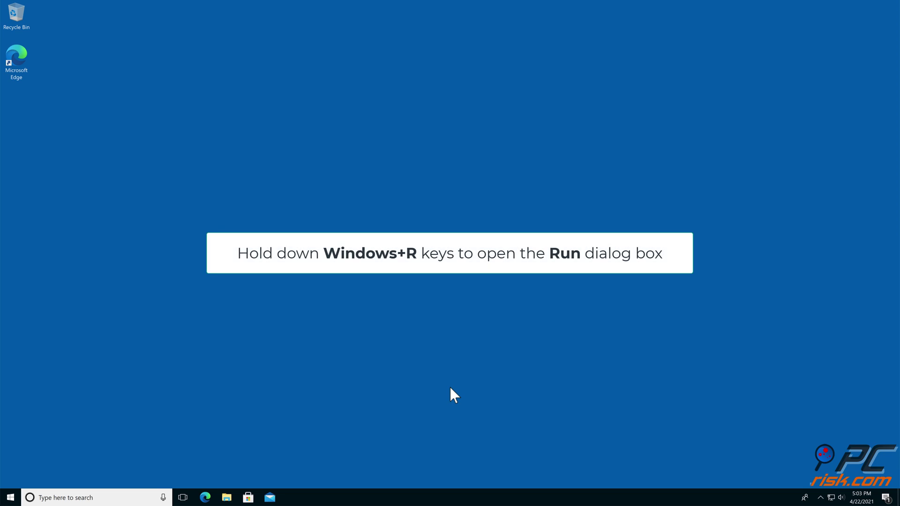
Launch the Local Group Policy Editor with gpedit.msc from the Run box.
key(super+r)
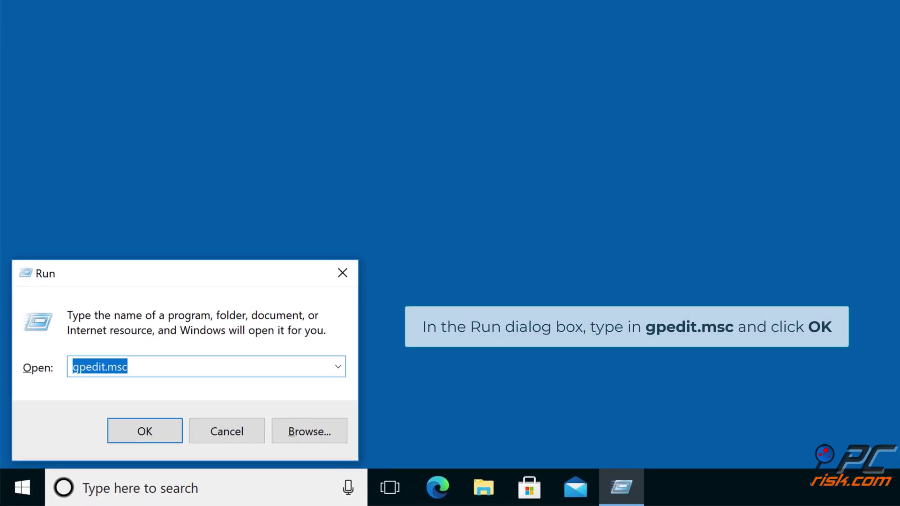
text(gpedit)
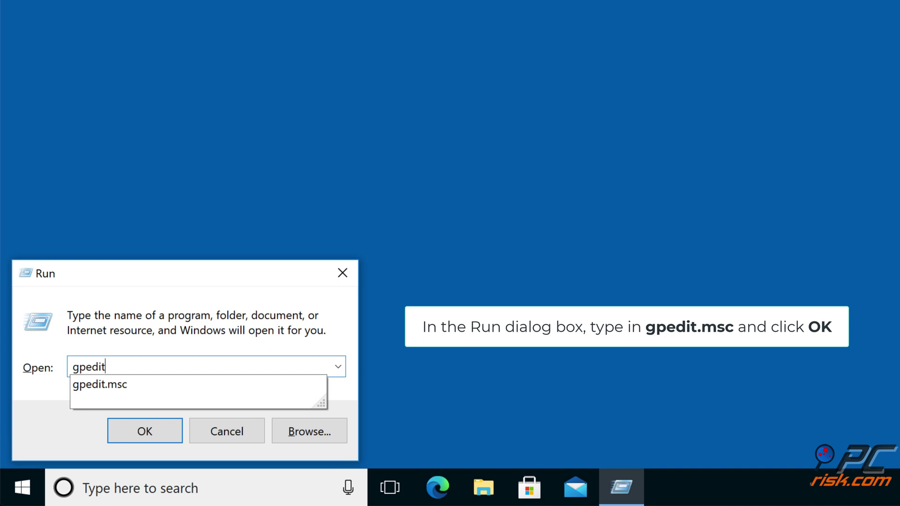
text(.msc)
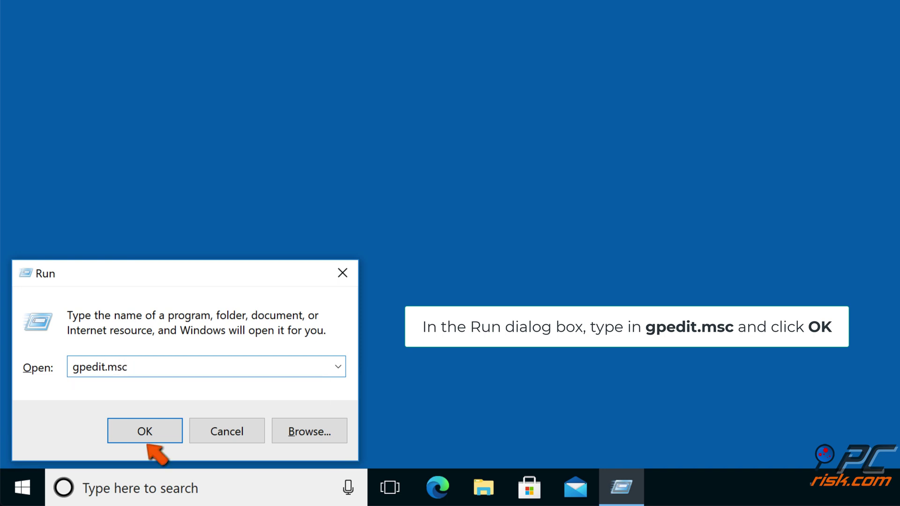
click(145, 434)
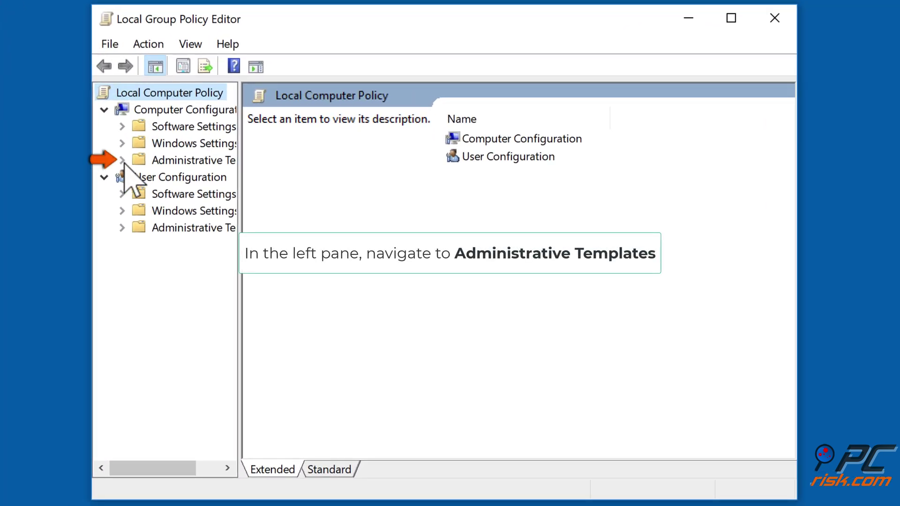
Open 'Specify settings for optional component installation and component repair' under Administrative Templates > System.
click(122, 161)
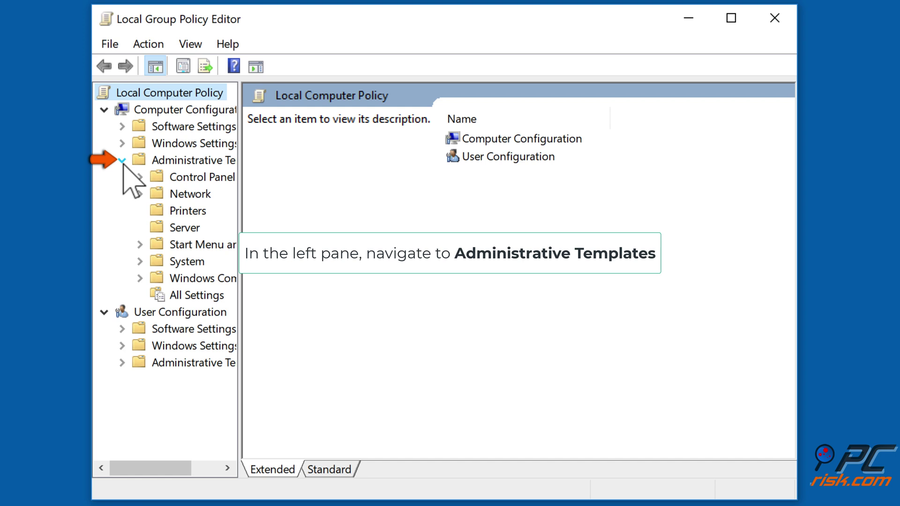
click(185, 264)
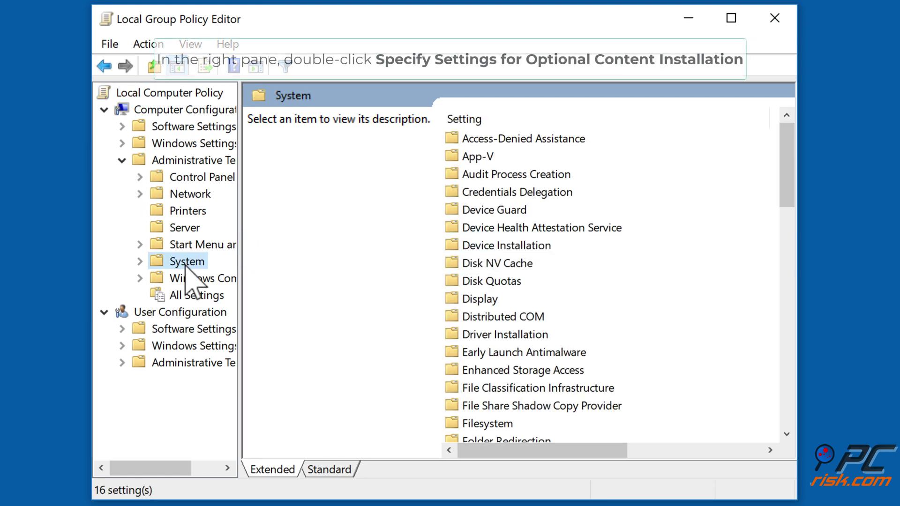
scroll(487, 258, down, 11)
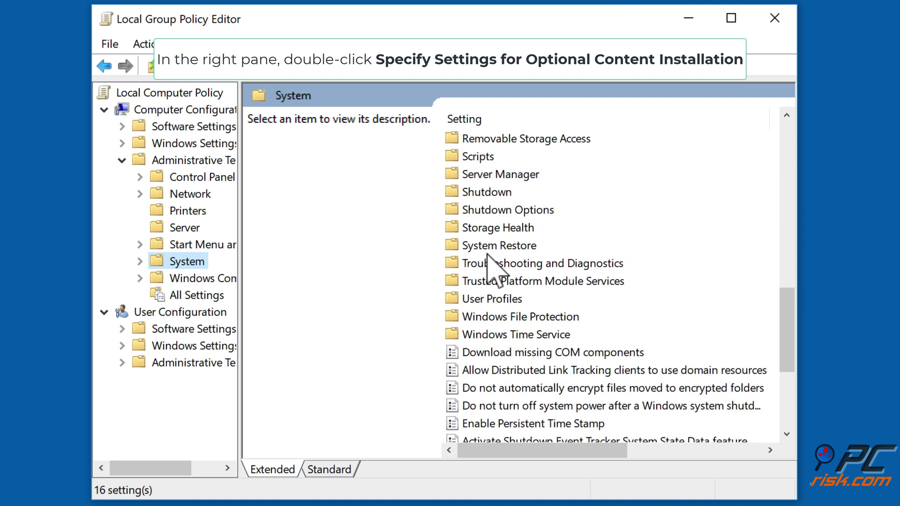
scroll(488, 258, down, 3)
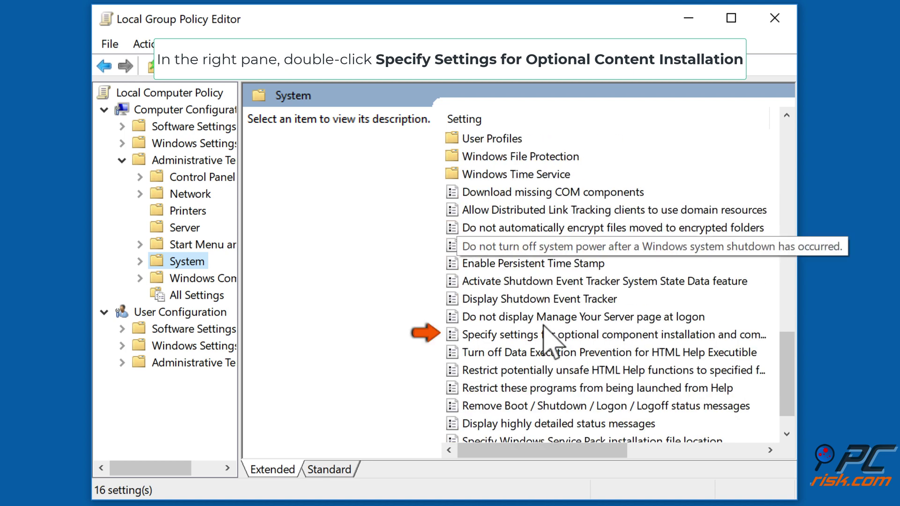
click(544, 332)
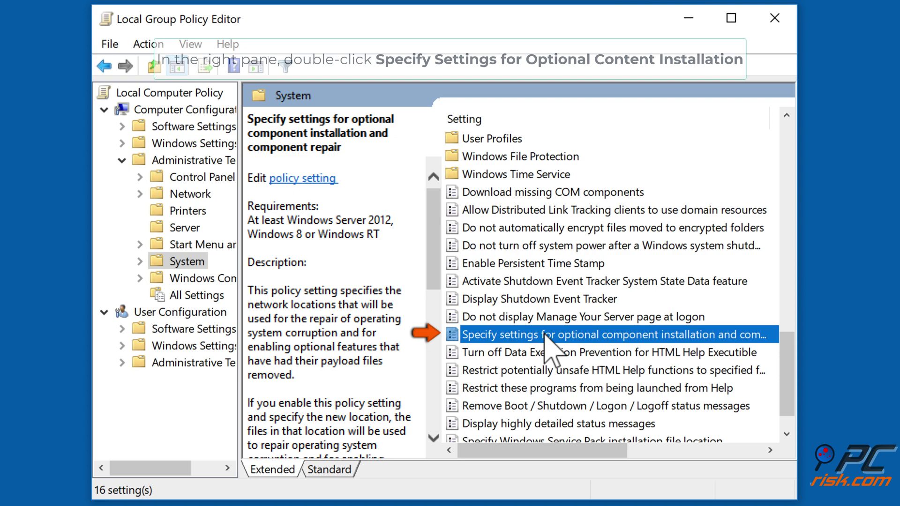
double_click(545, 333)
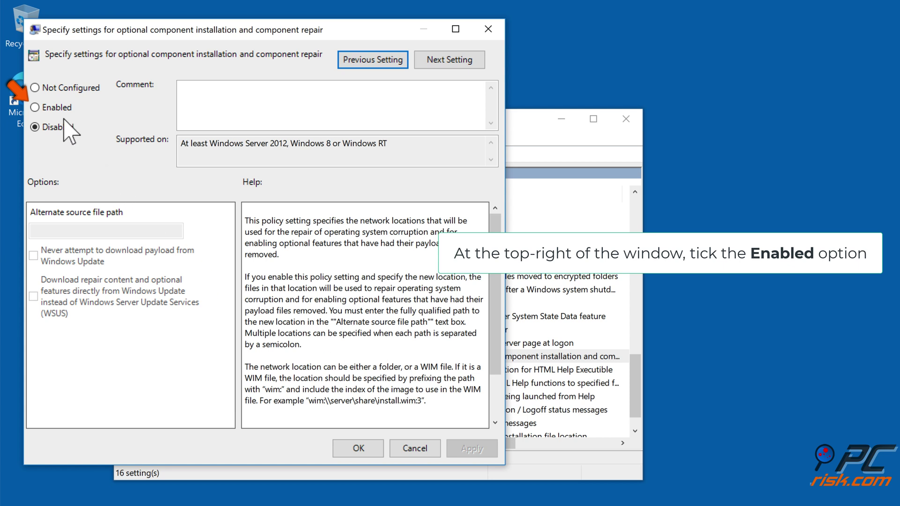
Enable the policy with 'Download repair content directly from Windows Update' checked, save, and close the editor.
click(36, 108)
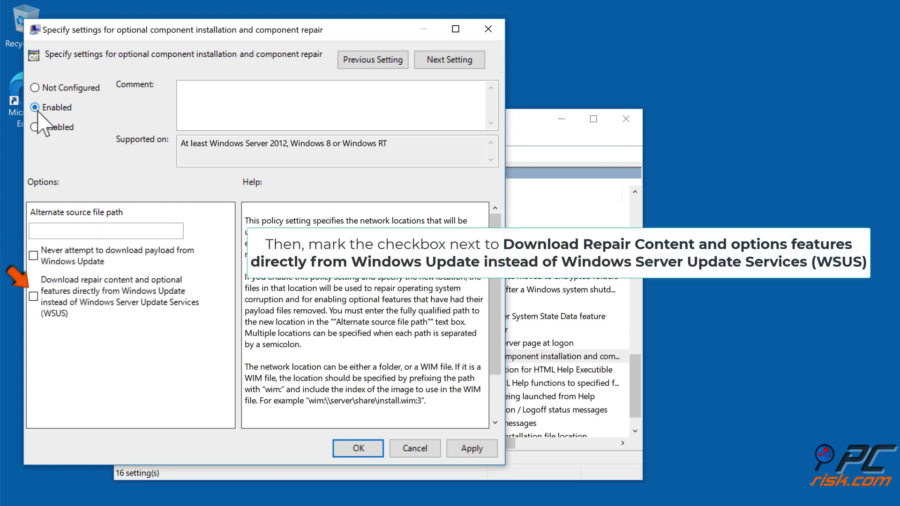
click(34, 300)
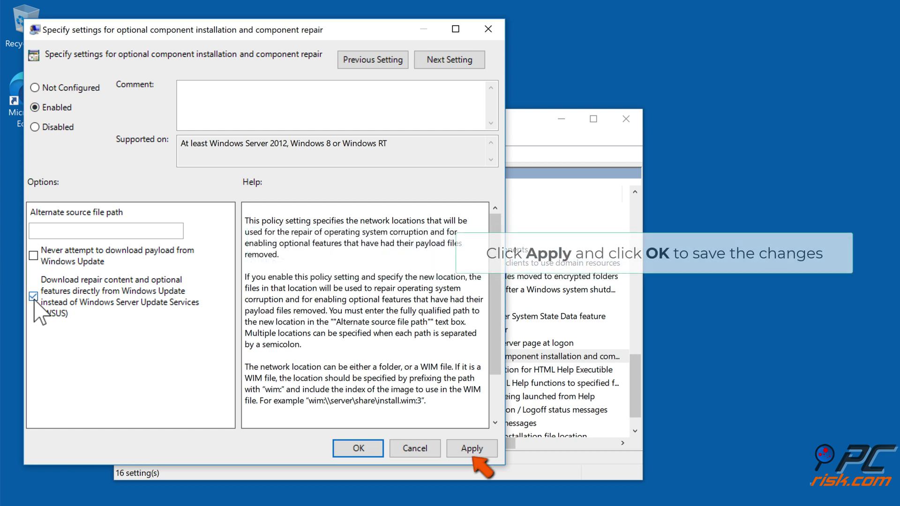
click(471, 450)
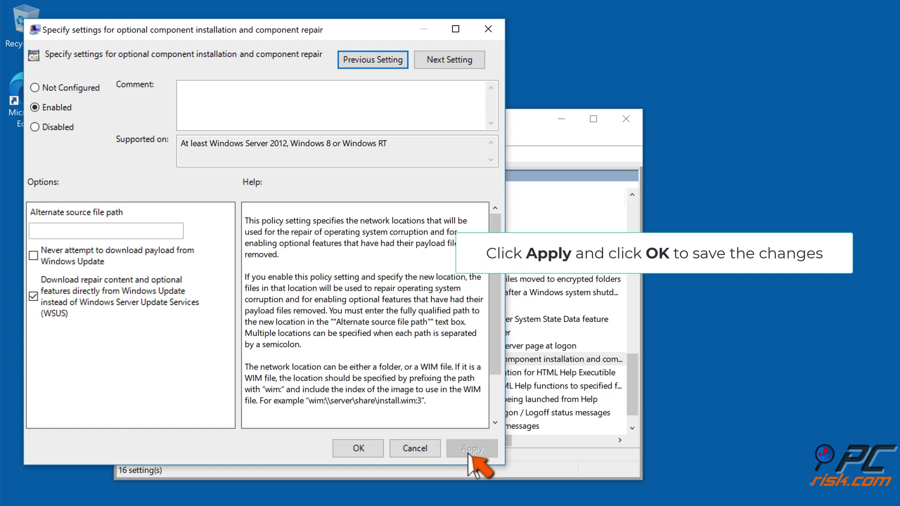
click(357, 454)
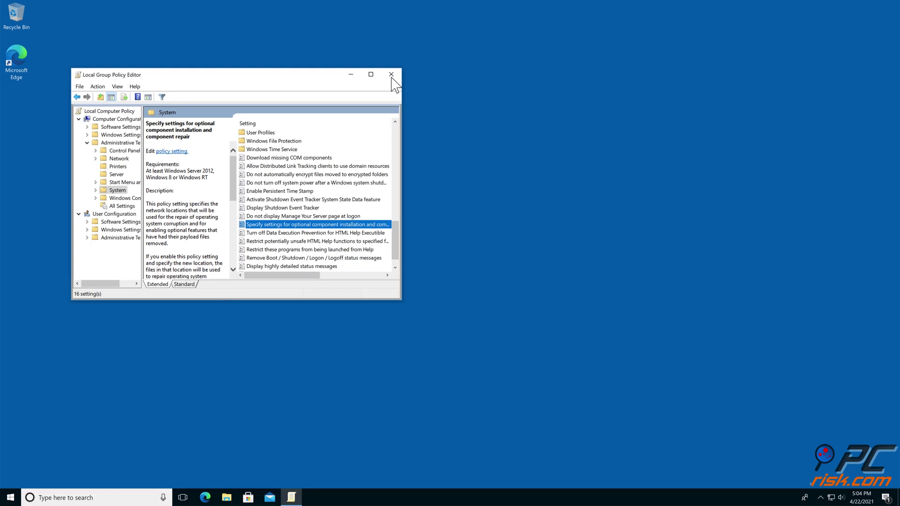
click(391, 75)
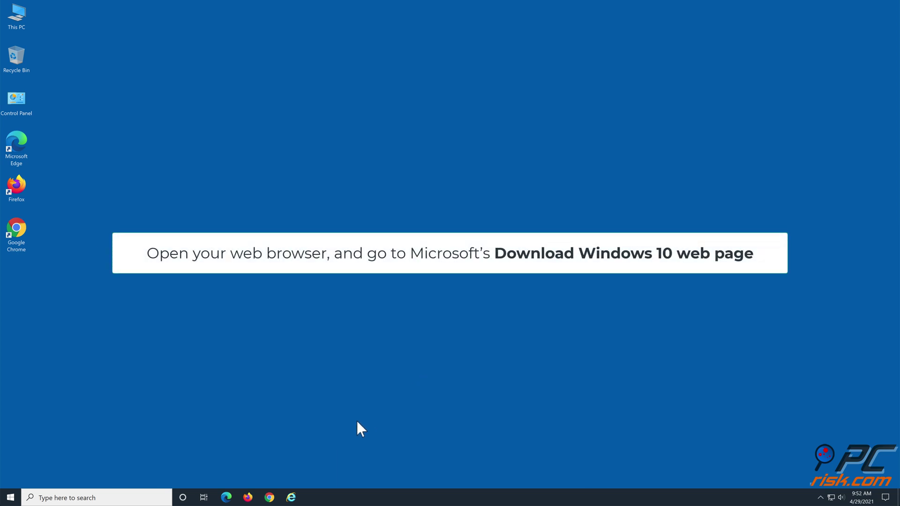
Download the Windows 10 Media Creation Tool from microsoft.com/en-us/software-download in Edge and run it.
click(234, 493)
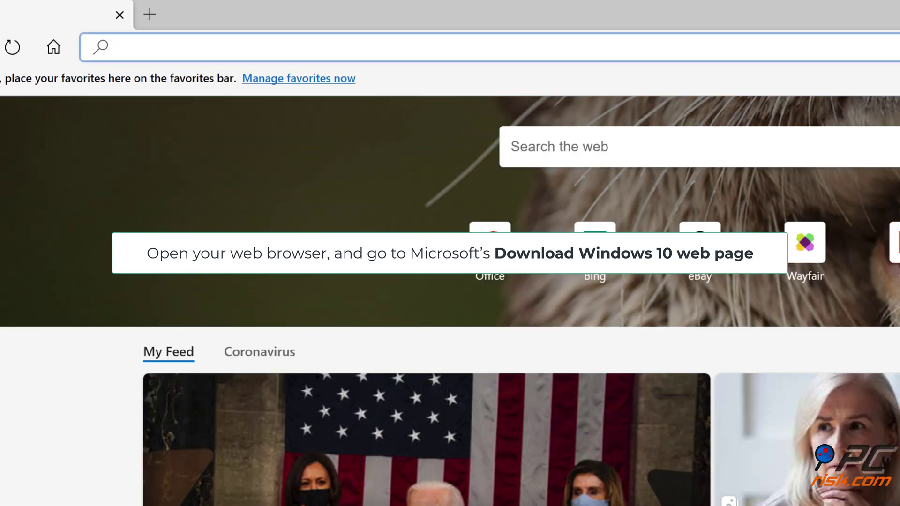
text(https://www.microsoft.com/en-us/software-download/)
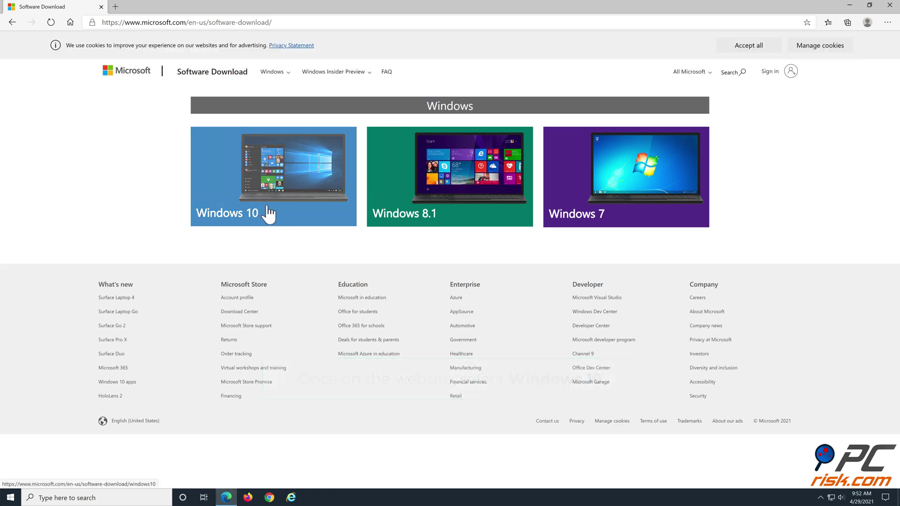
click(269, 214)
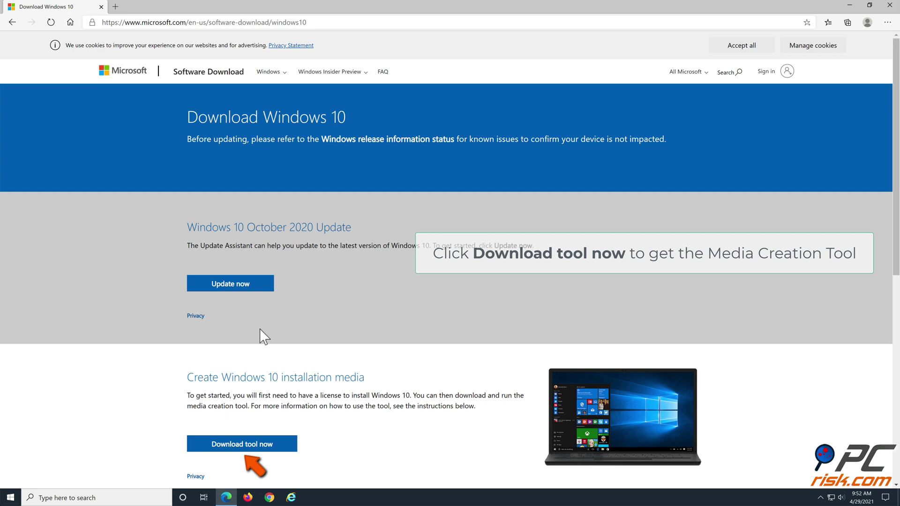
click(247, 448)
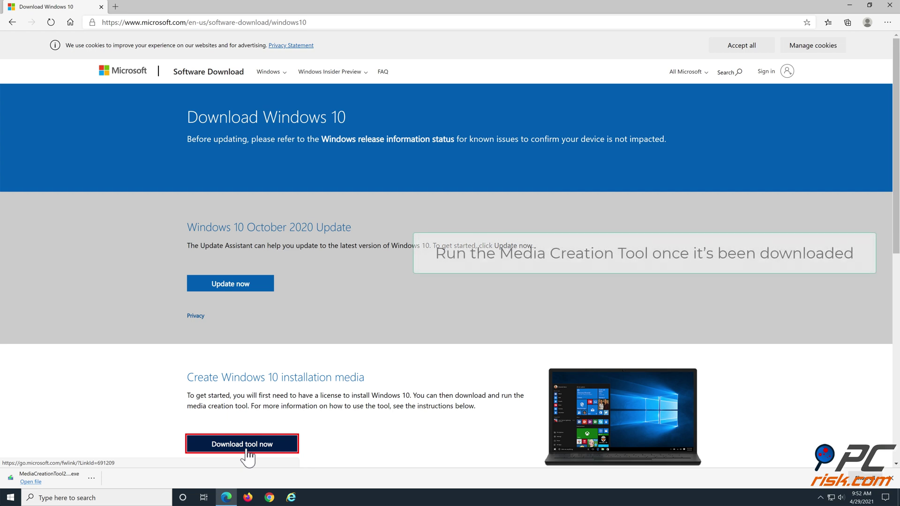
click(28, 482)
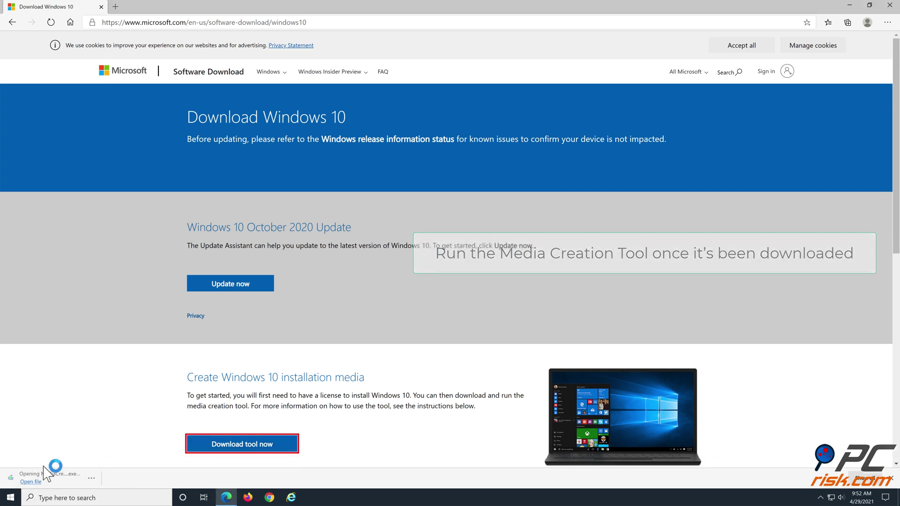
click(889, 6)
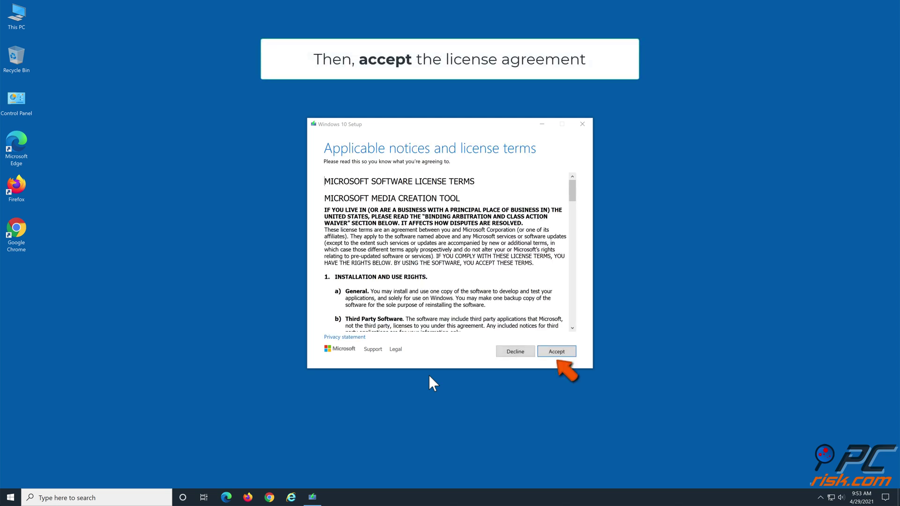
Accept both license terms and install Windows 10 via 'Upgrade this PC now', keeping files and apps.
click(556, 356)
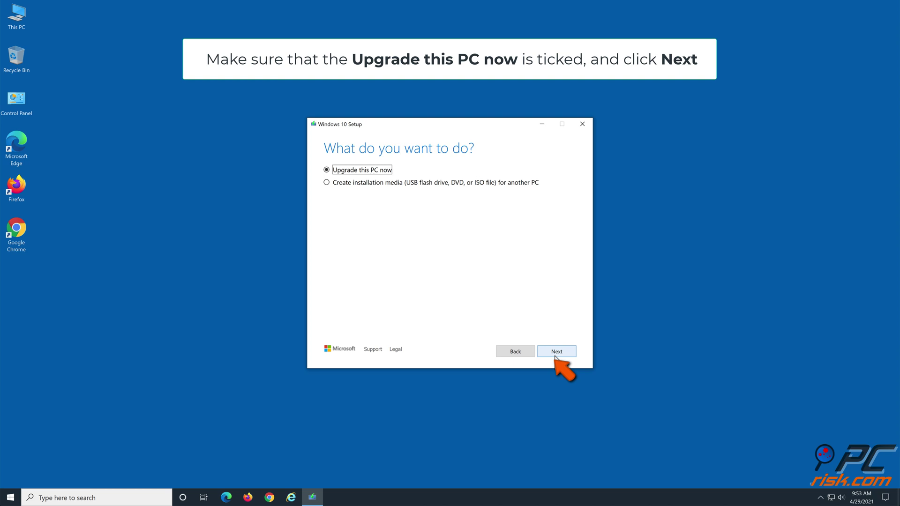
click(556, 356)
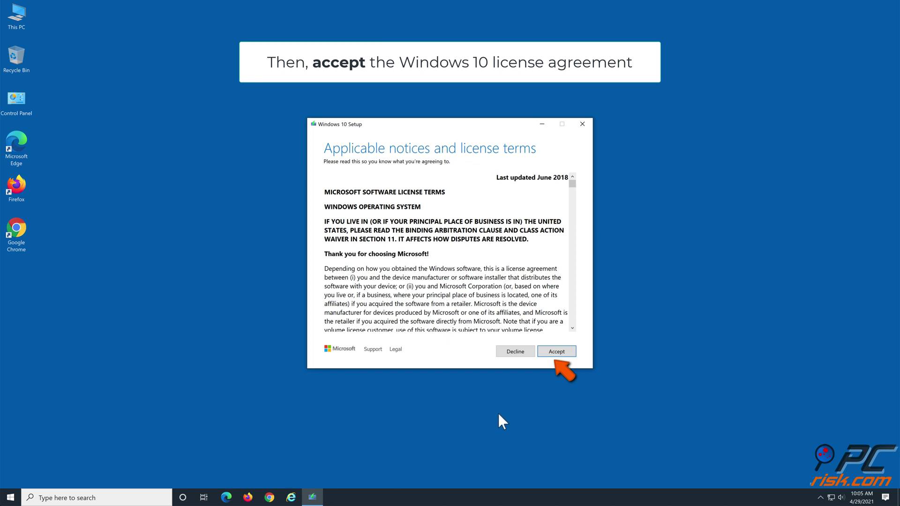
click(556, 355)
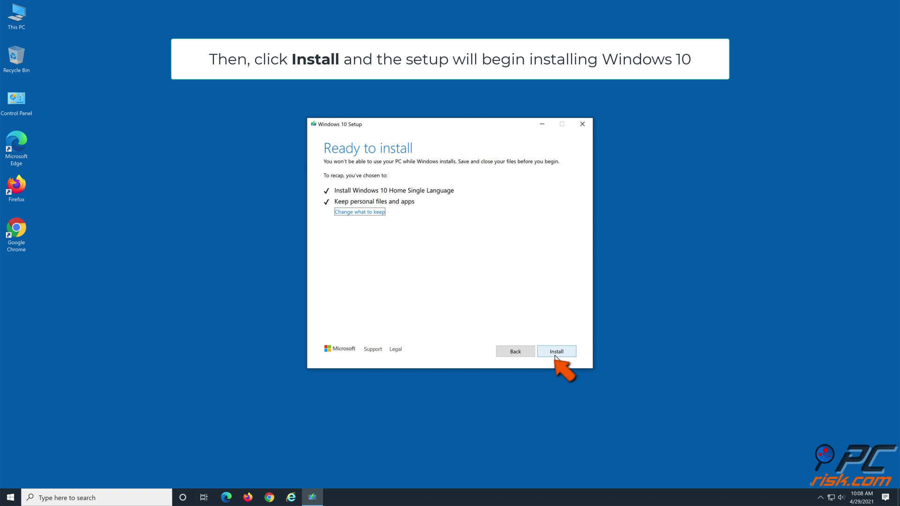
click(556, 352)
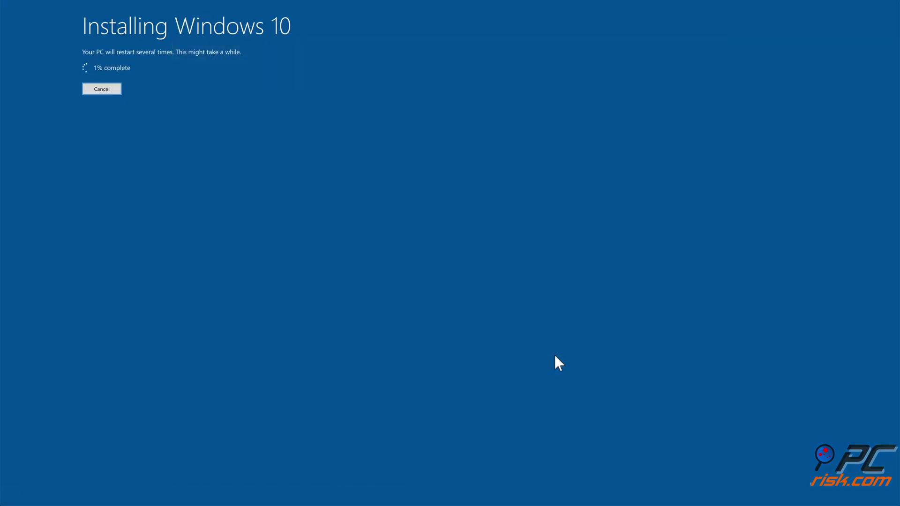